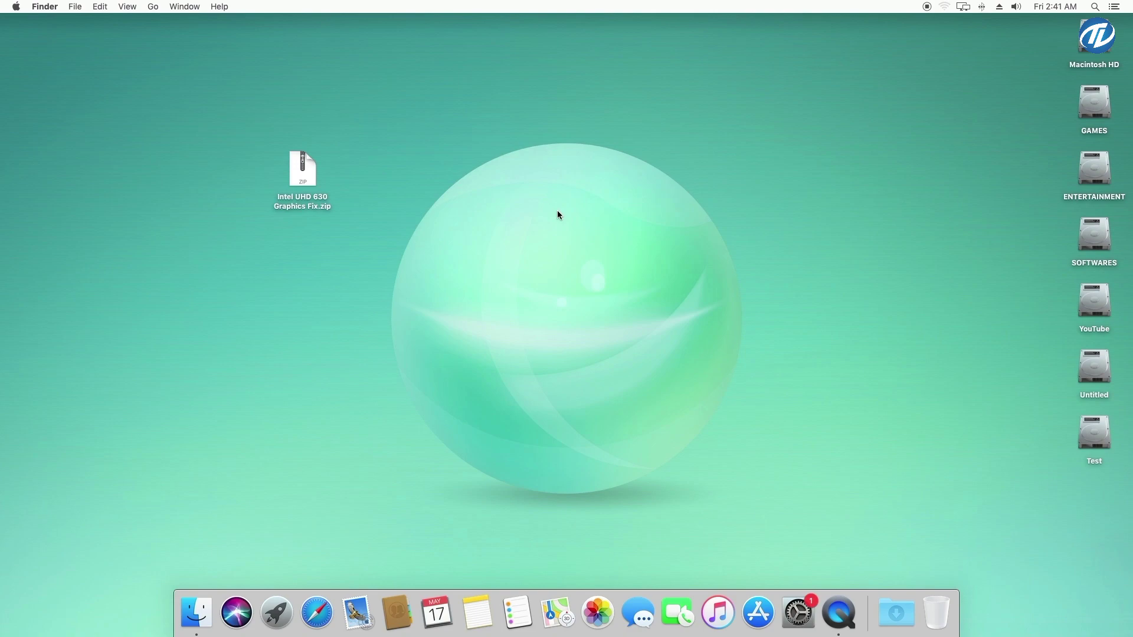
Check About This Mac for the macOS build and the Intel UHD Graphics 630 at 7 MB
{"action": "right_click", "coordinate": [520, 170]}
{"action": "left_click", "coordinate": [584, 264]}
{"action": "left_click", "coordinate": [16, 7]}
{"action": "left_click", "coordinate": [35, 20]}
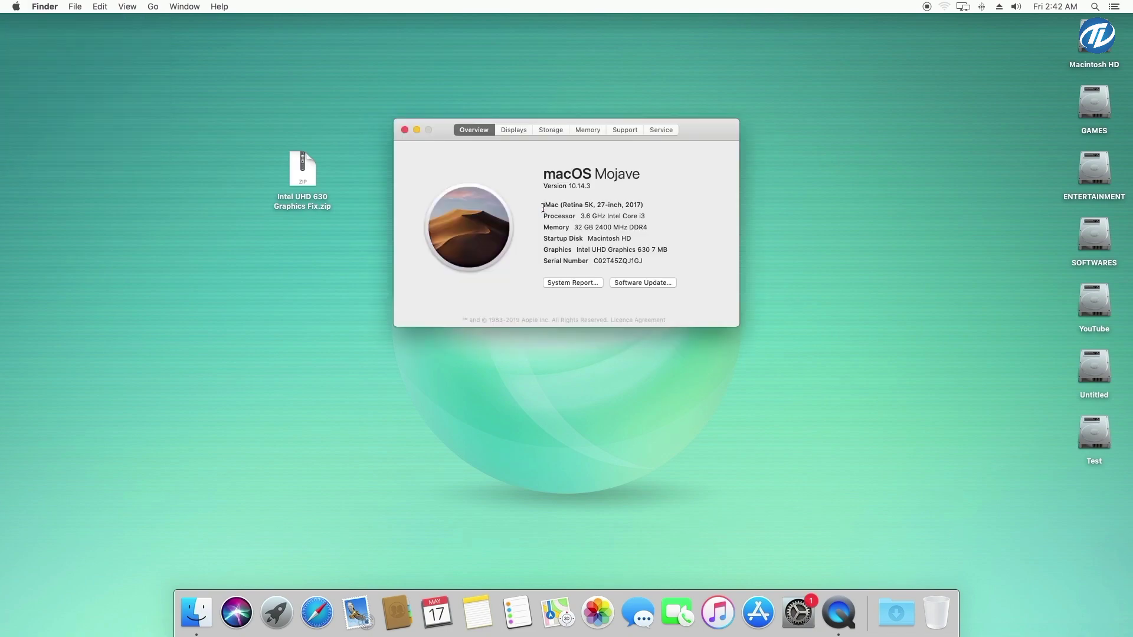
{"action": "left_click", "coordinate": [585, 187]}
{"action": "left_click_drag", "start_coordinate": [575, 249], "coordinate": [678, 250]}
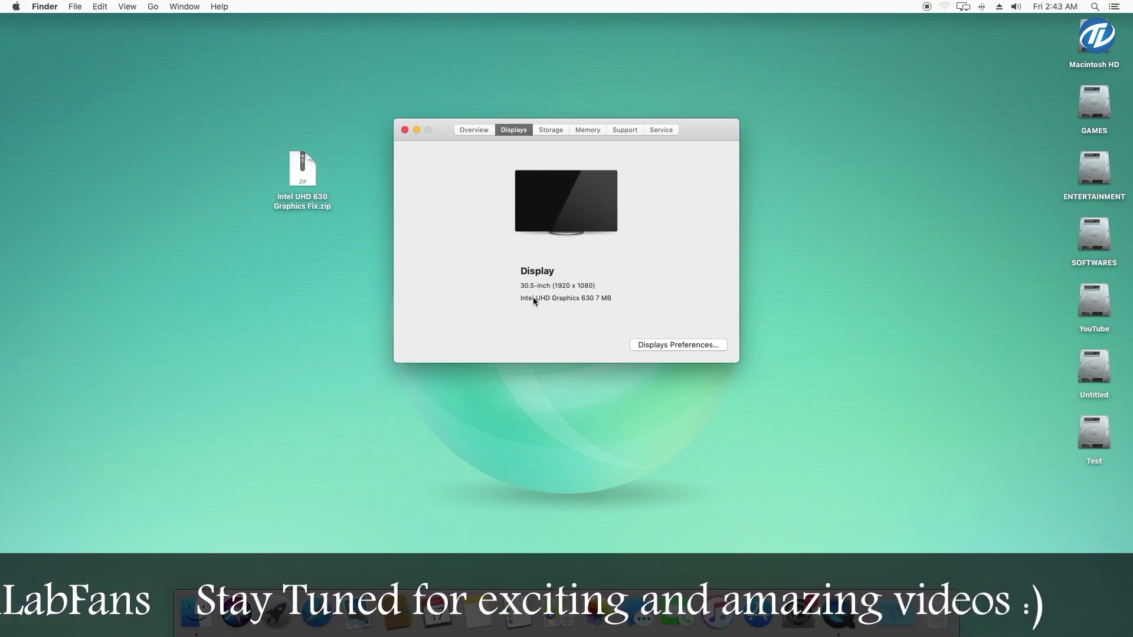
{"action": "left_click_drag", "start_coordinate": [520, 298], "coordinate": [618, 298]}
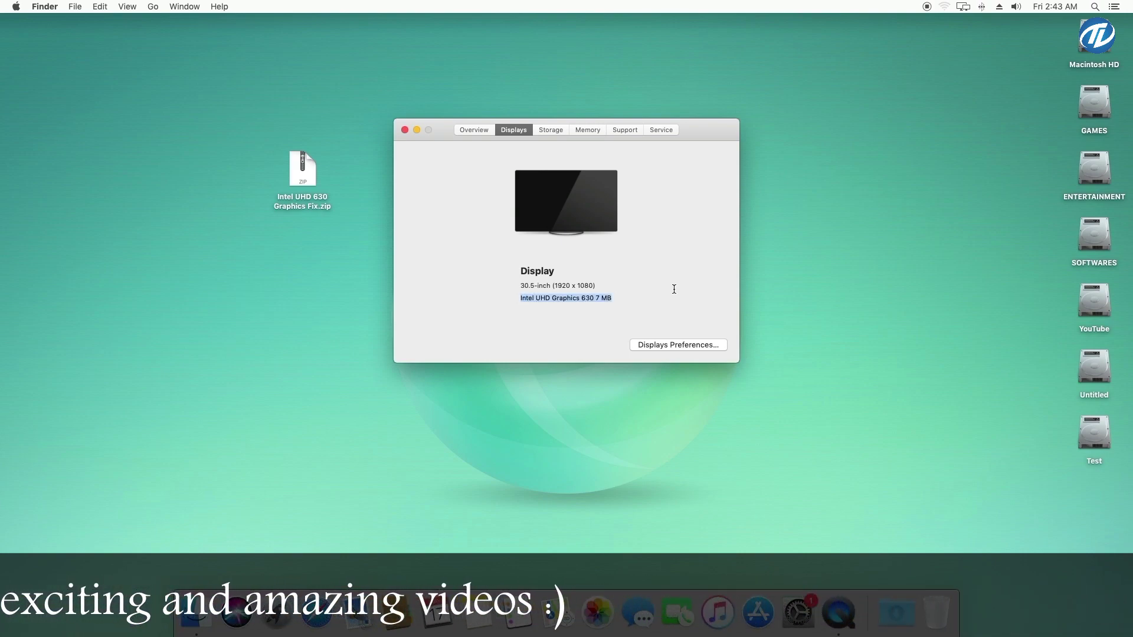
{"action": "left_click", "coordinate": [474, 129]}
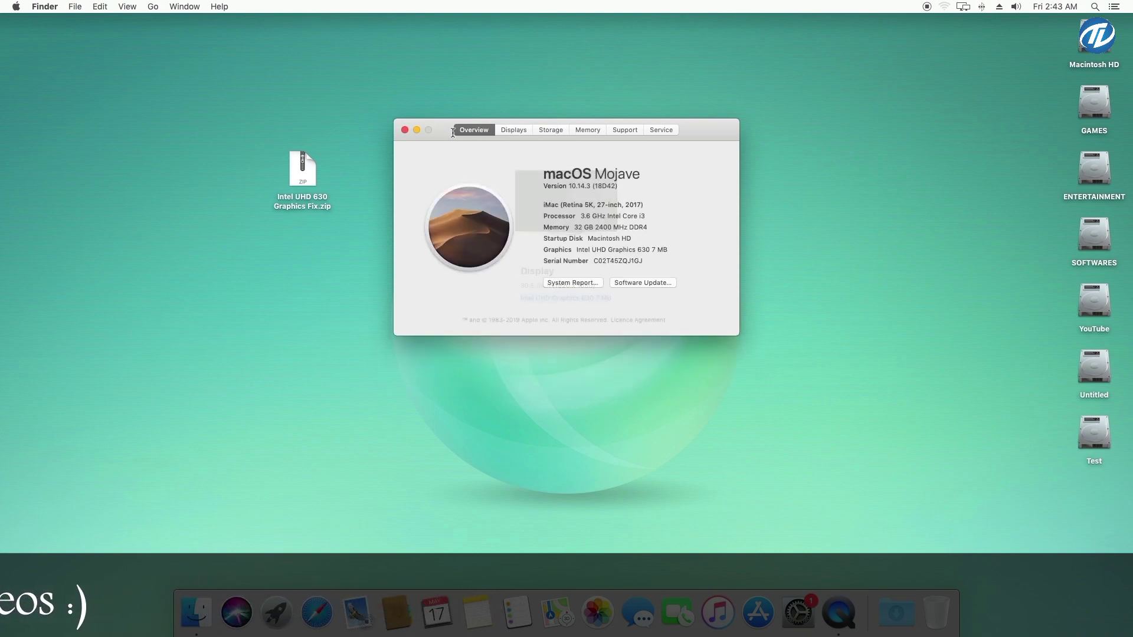
{"action": "key", "text": "super+w"}
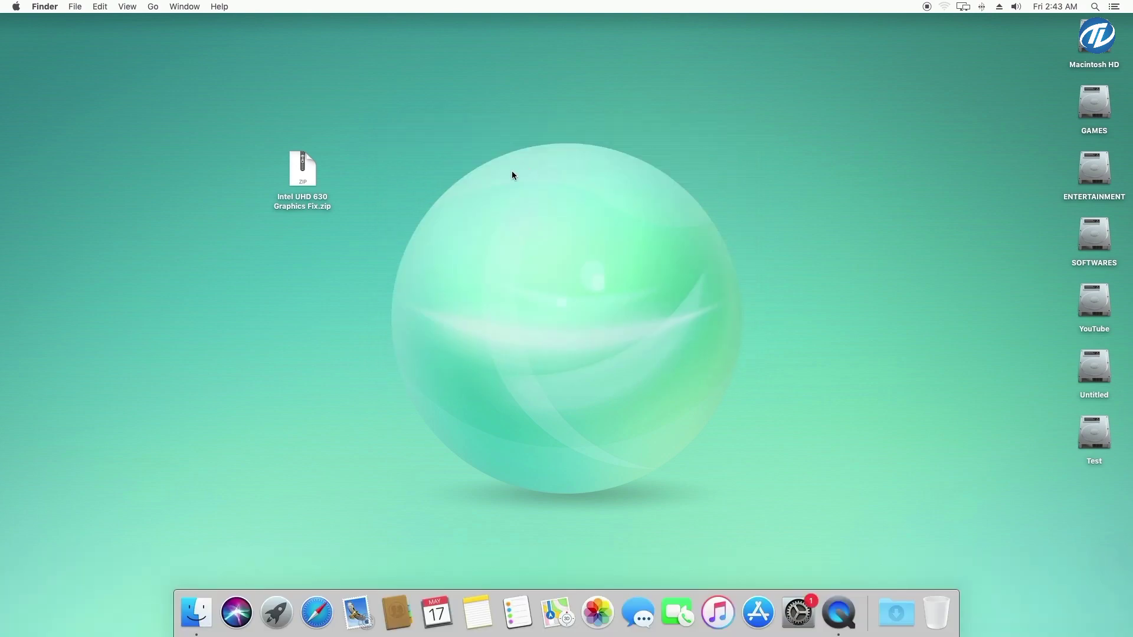
Unzip Intel UHD 630 Graphics Fix.zip on the desktop and open the resulting folder
{"action": "left_click", "coordinate": [299, 184]}
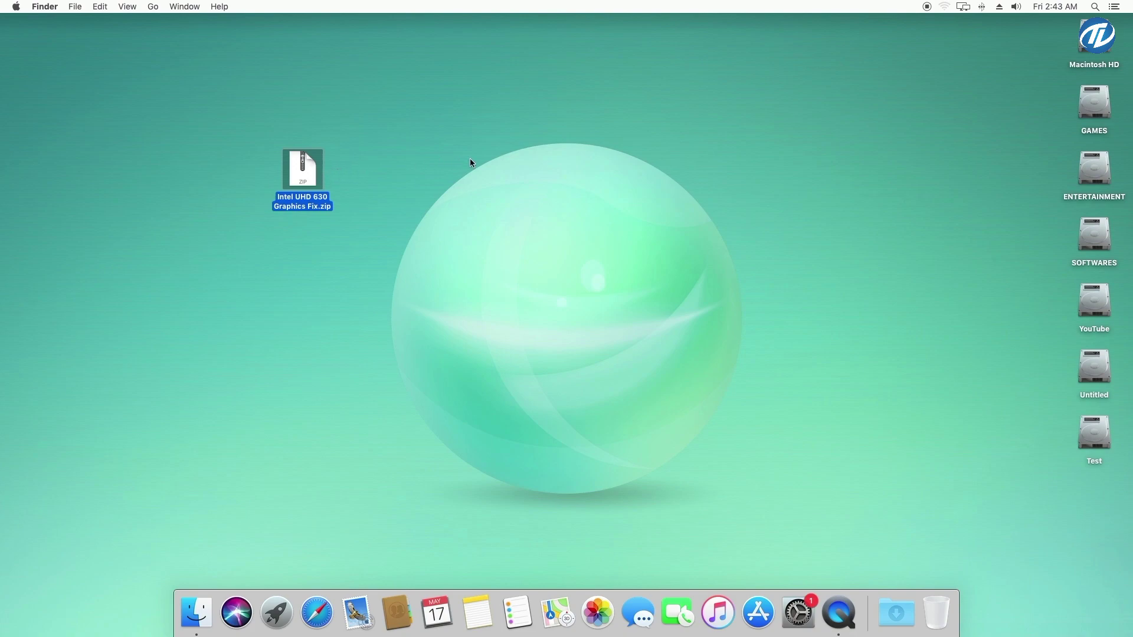
{"action": "left_click", "coordinate": [511, 162]}
{"action": "double_click", "coordinate": [306, 177]}
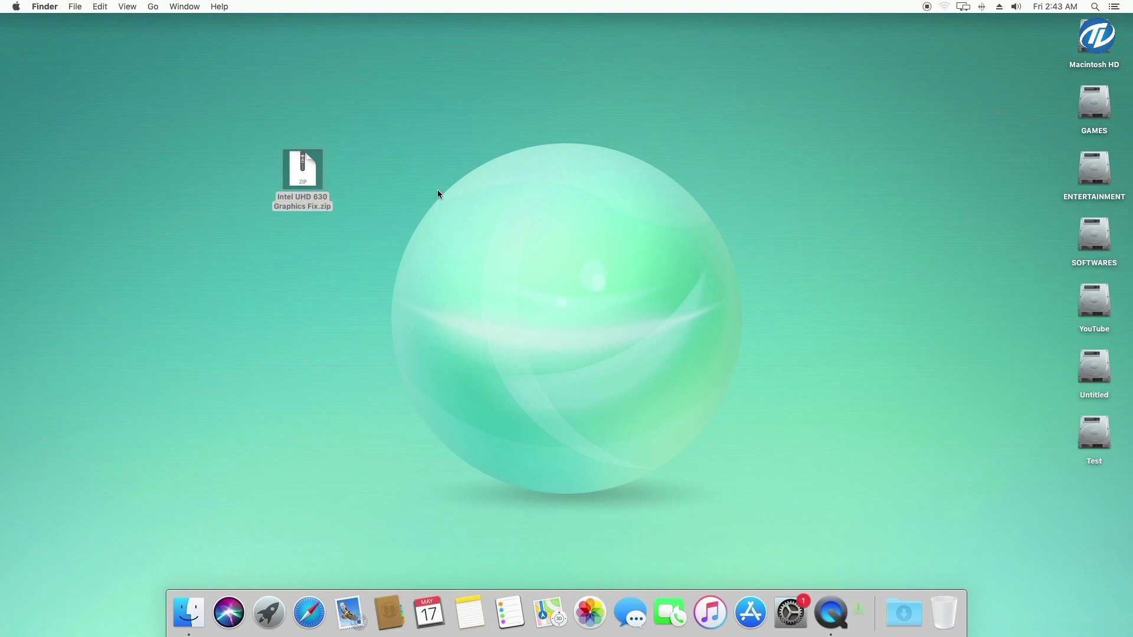
{"action": "right_click", "coordinate": [433, 157]}
{"action": "left_click", "coordinate": [398, 172]}
{"action": "double_click", "coordinate": [380, 166]}
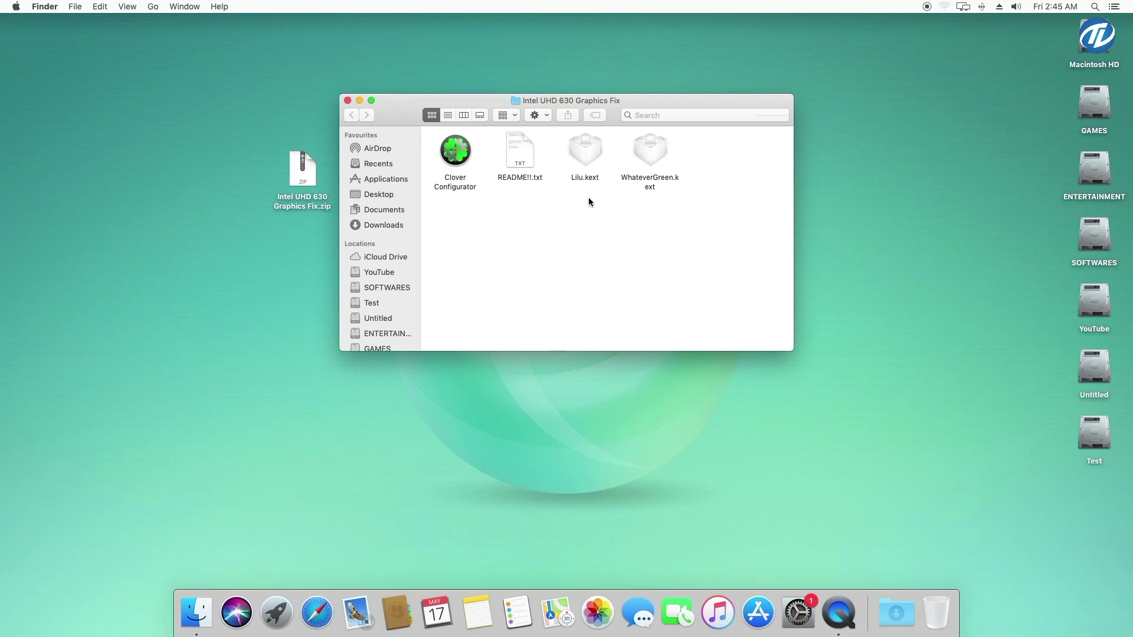
Launch Clover Configurator and mount the SSD's EFI partition (disk0s1), entering the admin password
{"action": "double_click", "coordinate": [471, 168]}
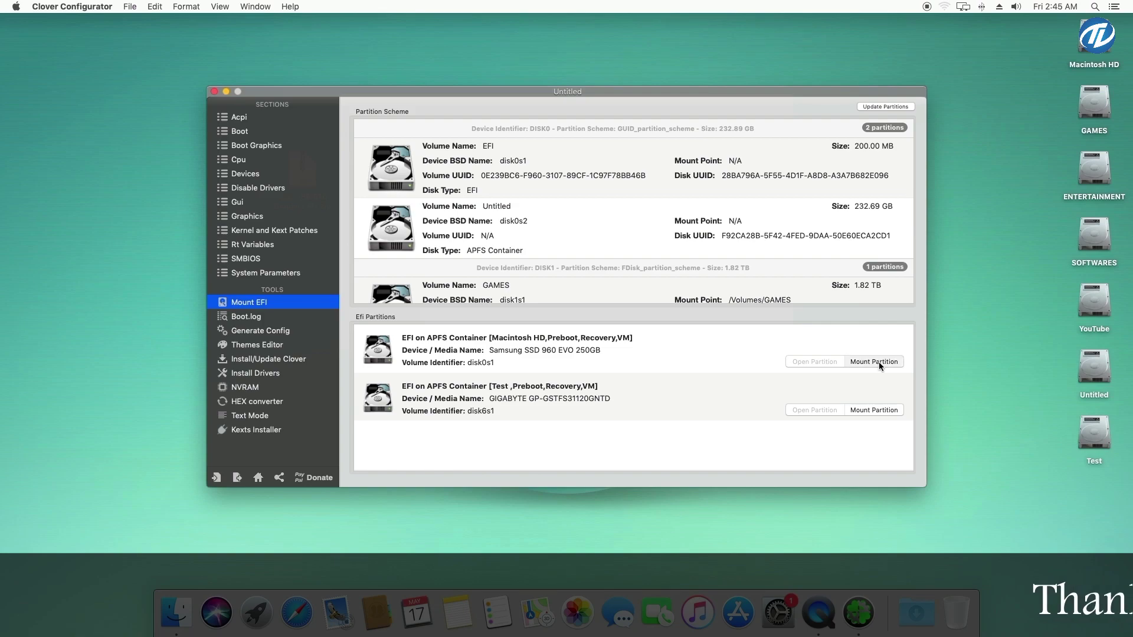
{"action": "left_click", "coordinate": [878, 362]}
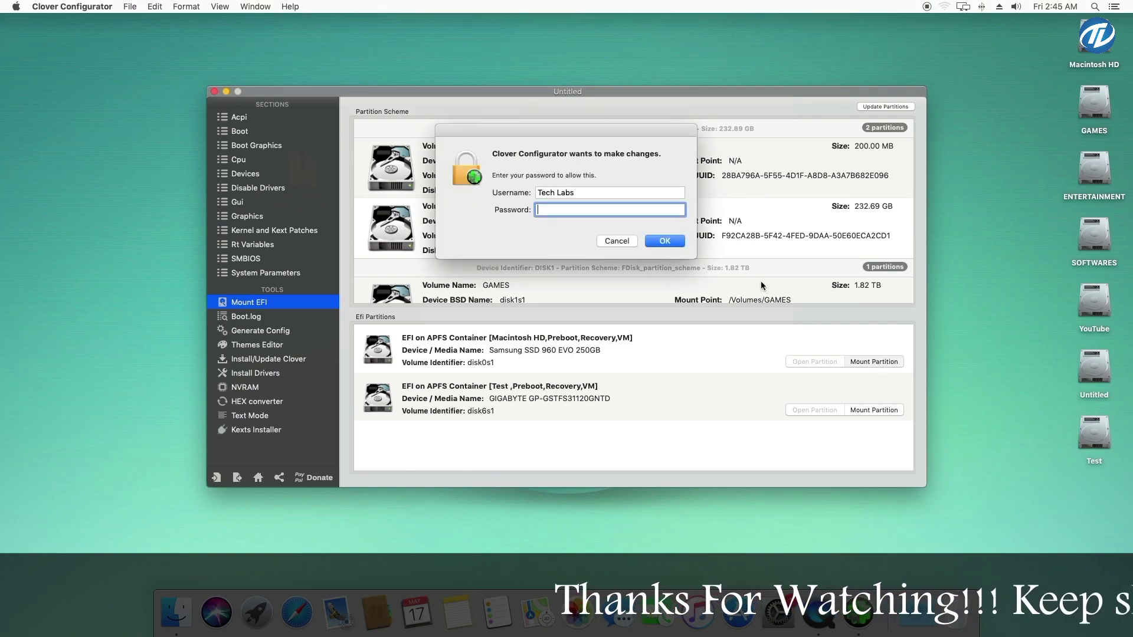
{"action": "type", "text": "1234"}
{"action": "key", "text": "Return"}
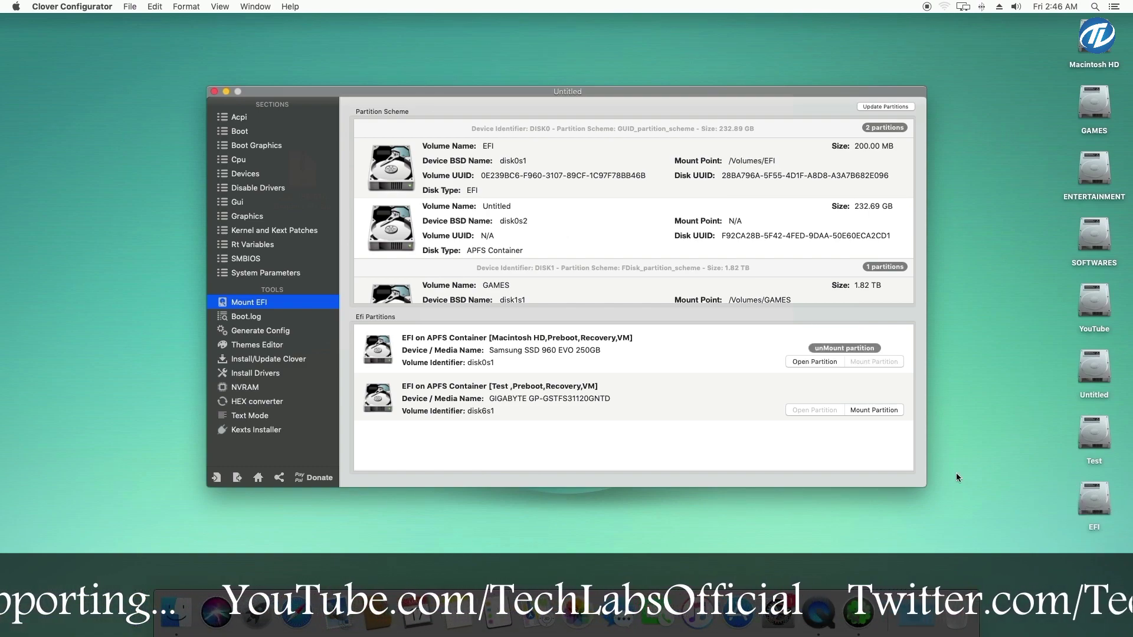
Close Clover Configurator and open EFI > CLOVER > config.plist from the mounted EFI volume
{"action": "left_click", "coordinate": [214, 91]}
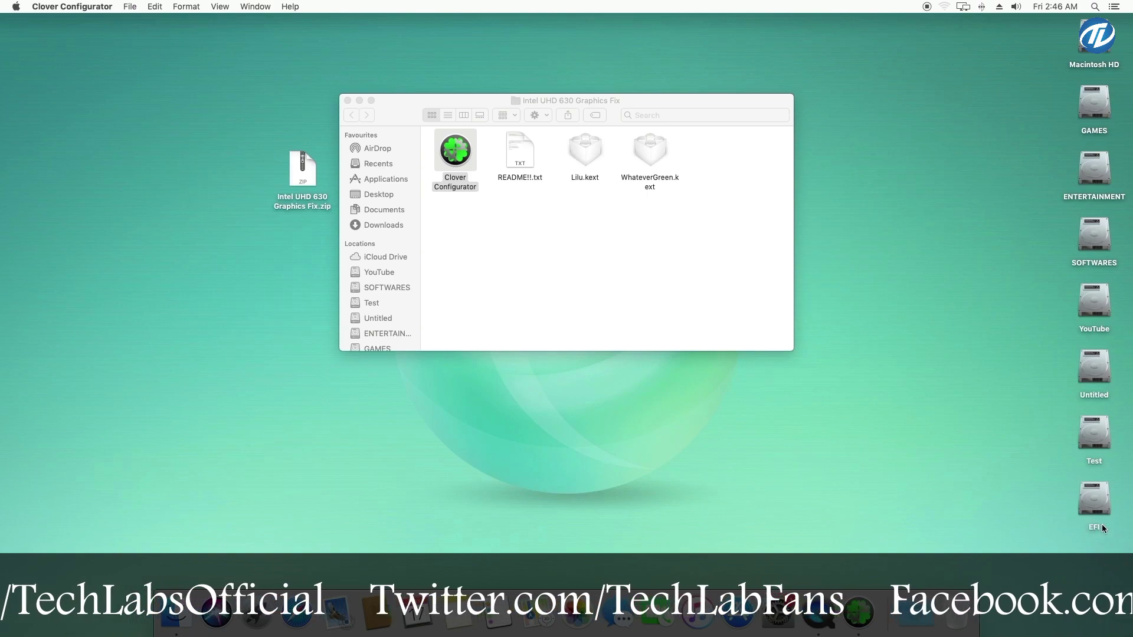
{"action": "double_click", "coordinate": [1093, 499]}
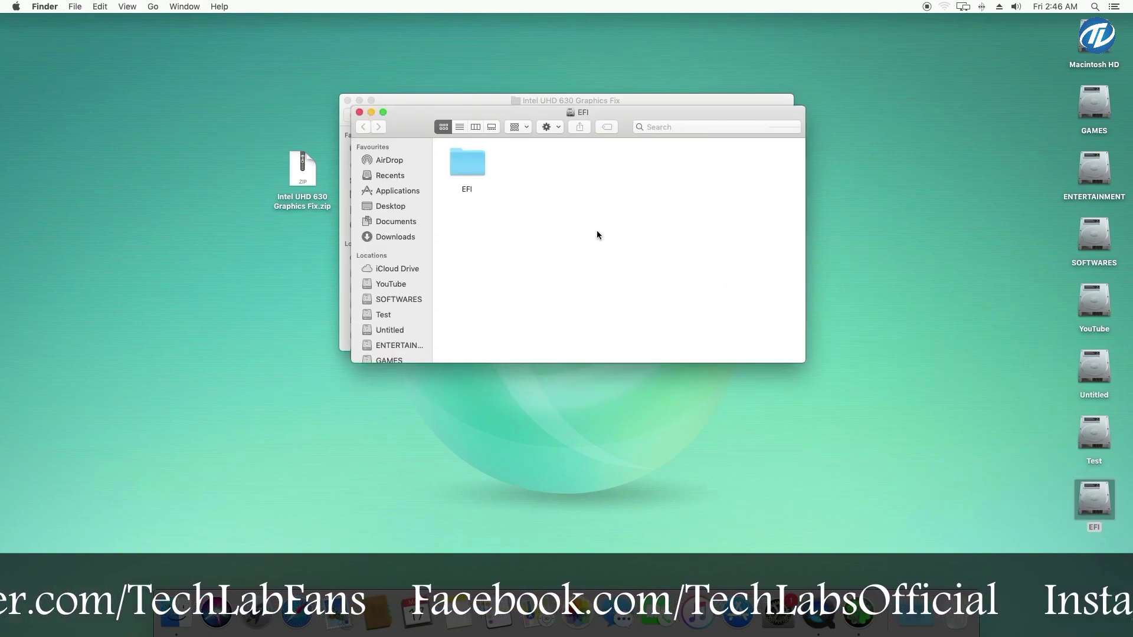
{"action": "double_click", "coordinate": [479, 168]}
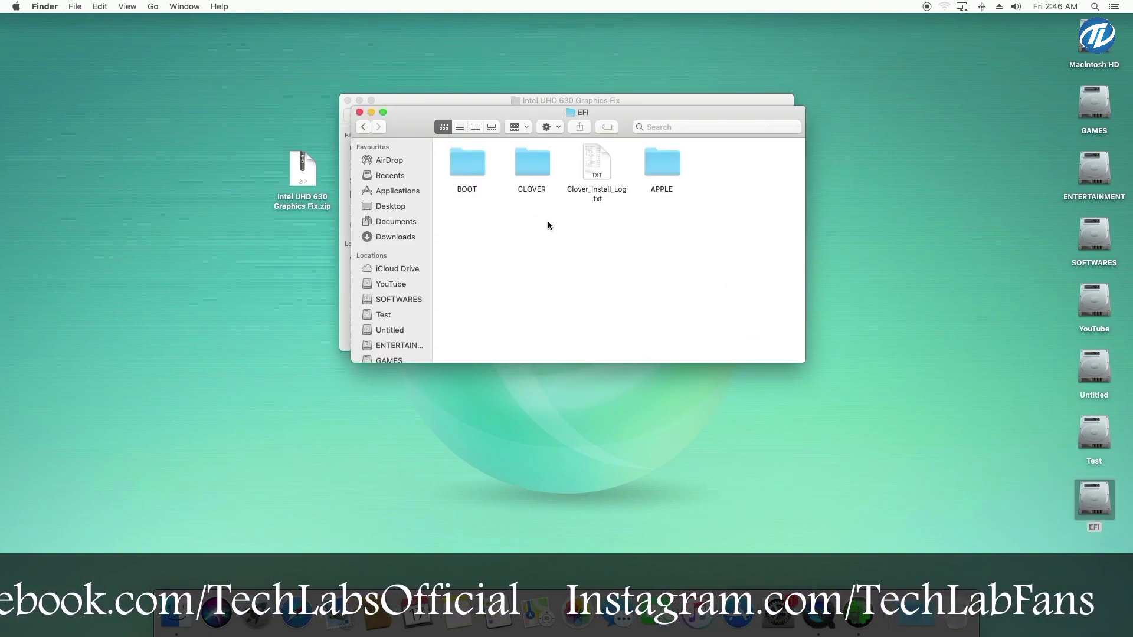
{"action": "double_click", "coordinate": [540, 164]}
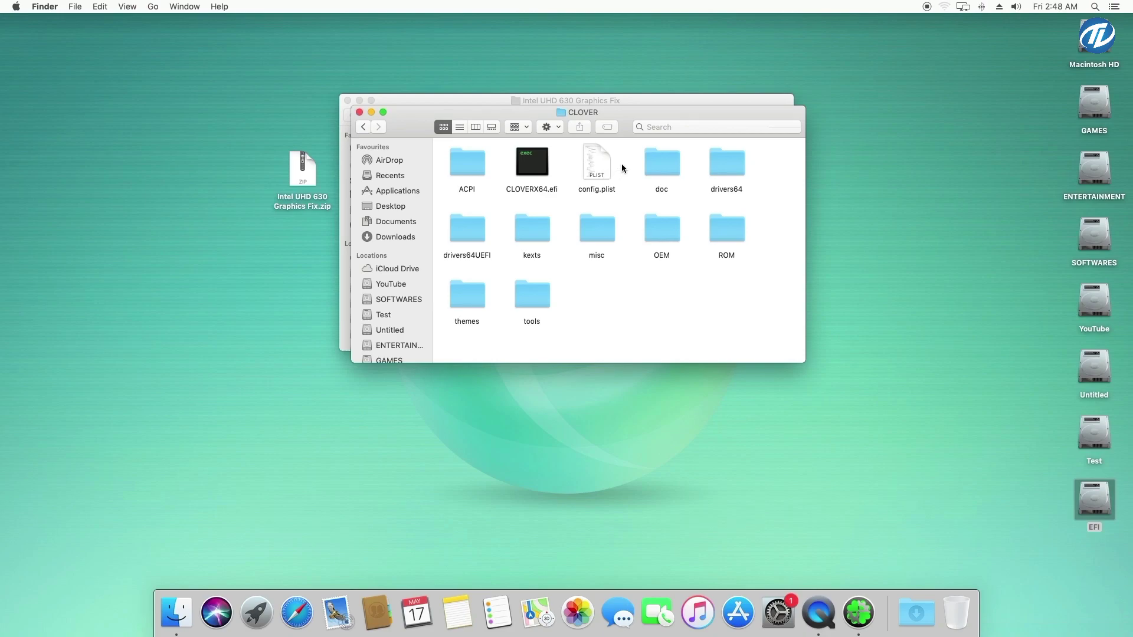
{"action": "double_click", "coordinate": [606, 191]}
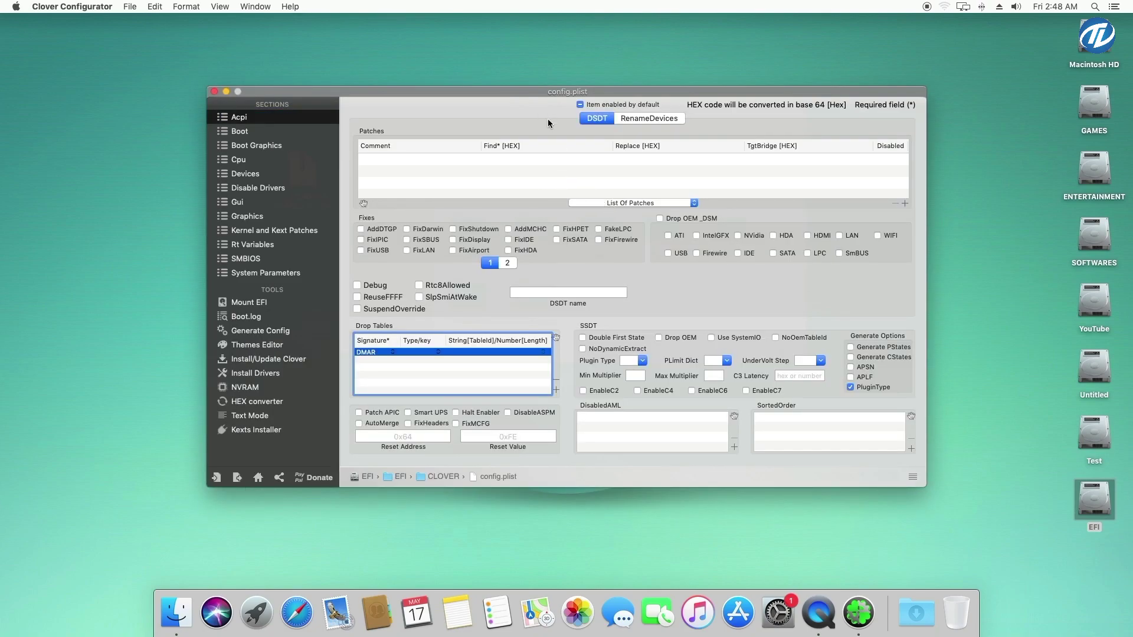
Add a DSDT patch 'change GFX0 to IGPU' finding 47465830 and replacing with 49475055
{"action": "left_click", "coordinate": [908, 203]}
{"action": "double_click", "coordinate": [394, 161]}
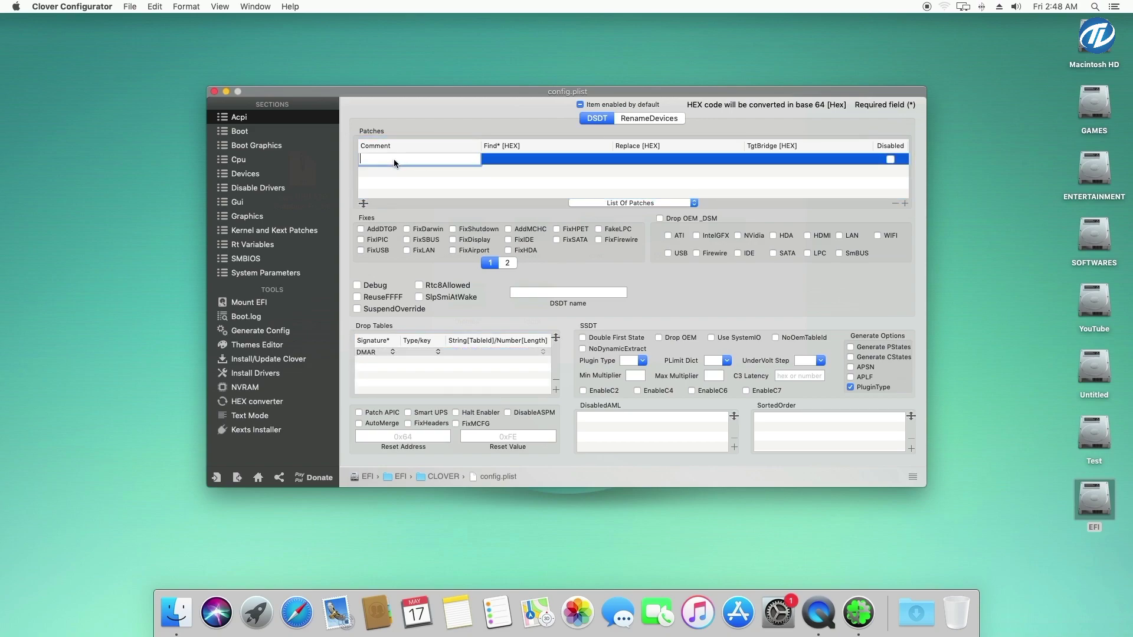
{"action": "type", "text": "change GFX0 to IGPU"}
{"action": "double_click", "coordinate": [491, 161]}
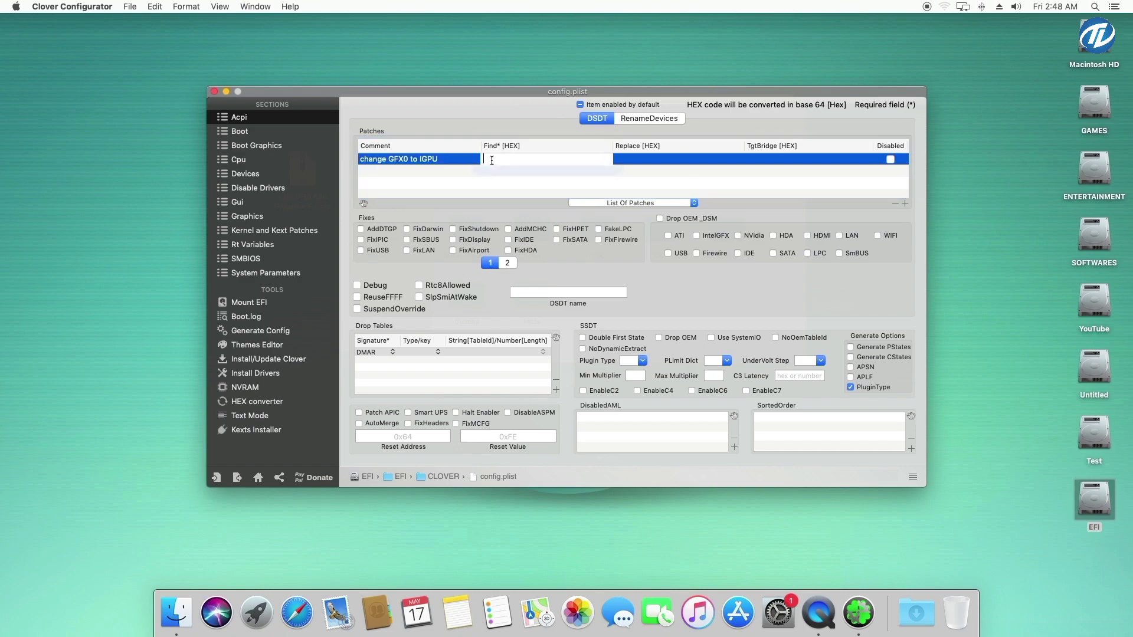
{"action": "type", "text": "47465830"}
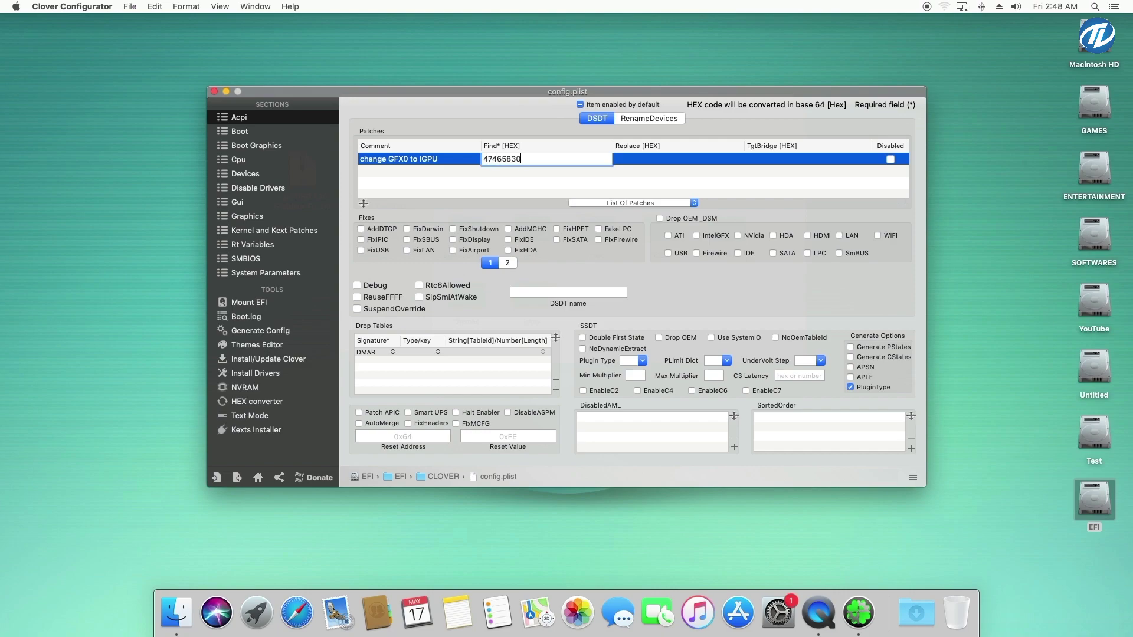
{"action": "left_click", "coordinate": [623, 159]}
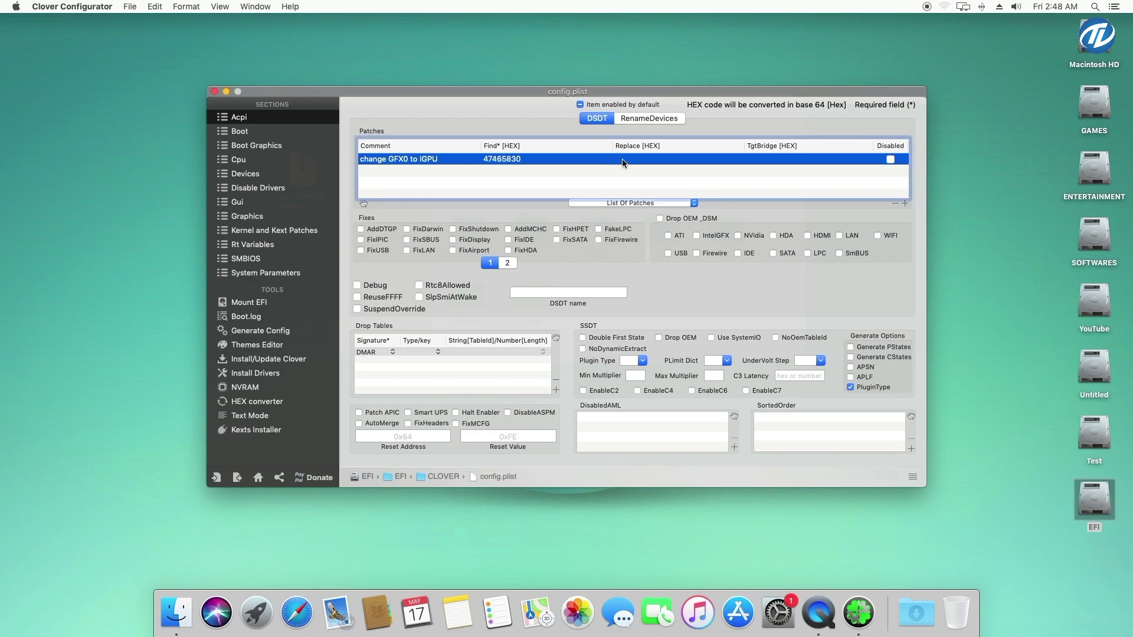
{"action": "type", "text": "49475055"}
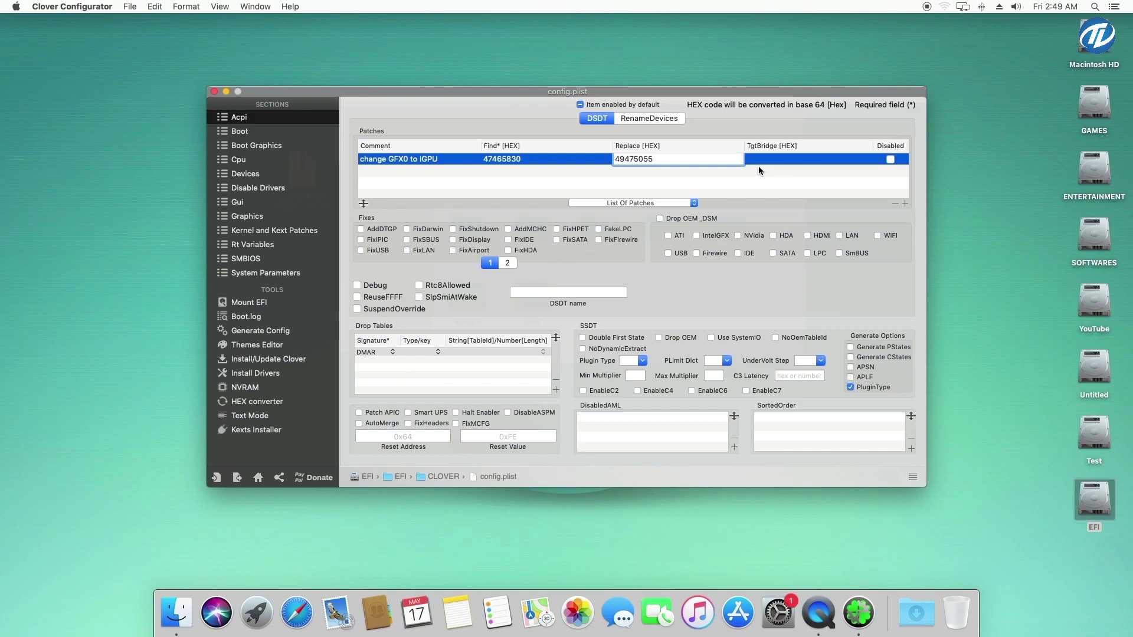
Add a second DSDT patch renaming HECI to IMEI: Find 48454349, Replace 494D4549
{"action": "left_click", "coordinate": [905, 203]}
{"action": "double_click", "coordinate": [403, 171]}
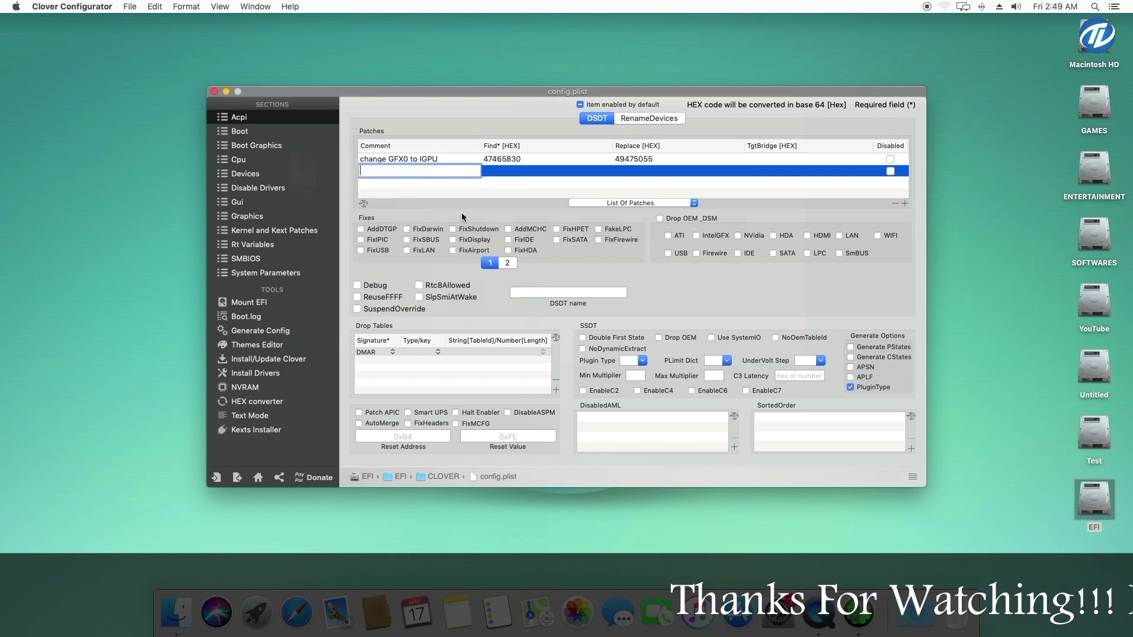
{"action": "type", "text": "chan"}
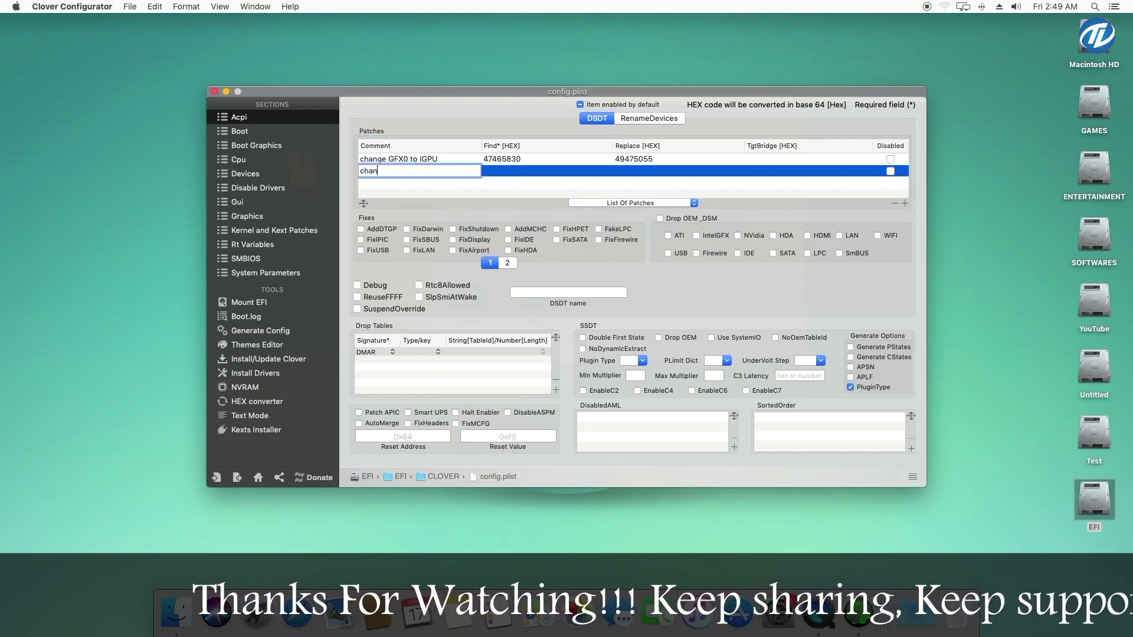
{"action": "type", "text": "ge HECI"}
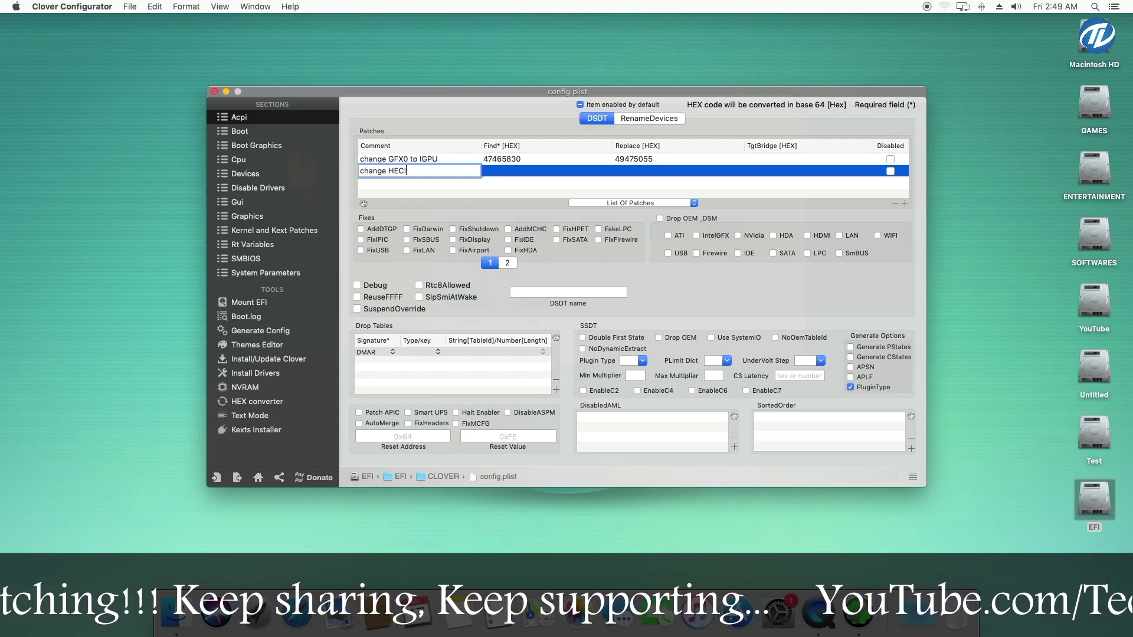
{"action": "type", "text": " to IMEI"}
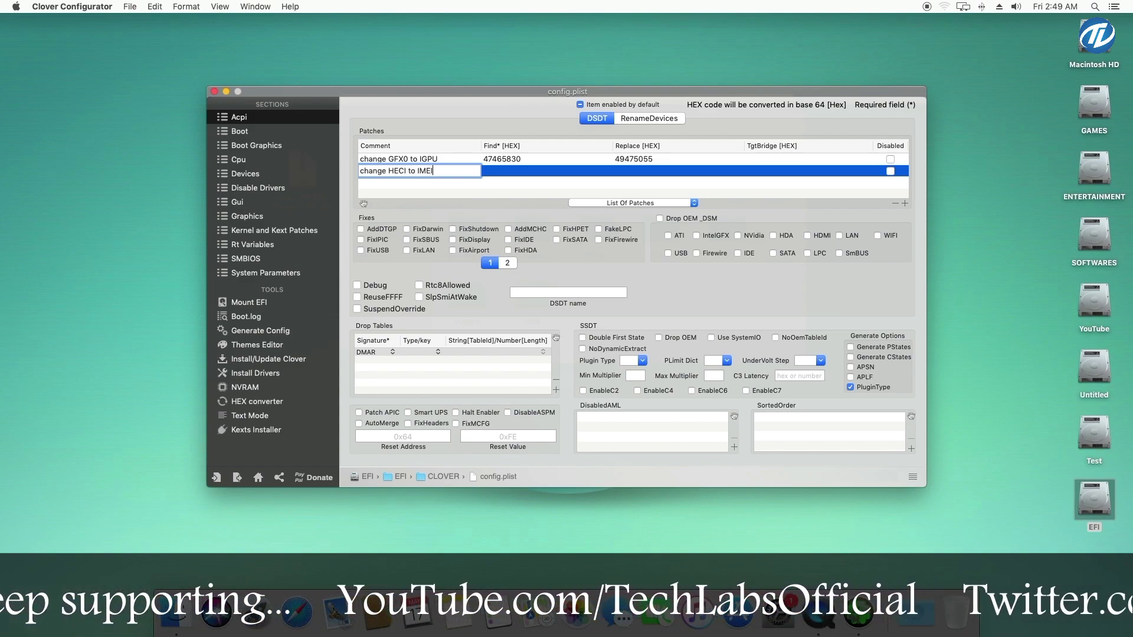
{"action": "left_click", "coordinate": [512, 171]}
{"action": "type", "text": "48454349"}
{"action": "left_click", "coordinate": [678, 171]}
{"action": "type", "text": "494D4549"}
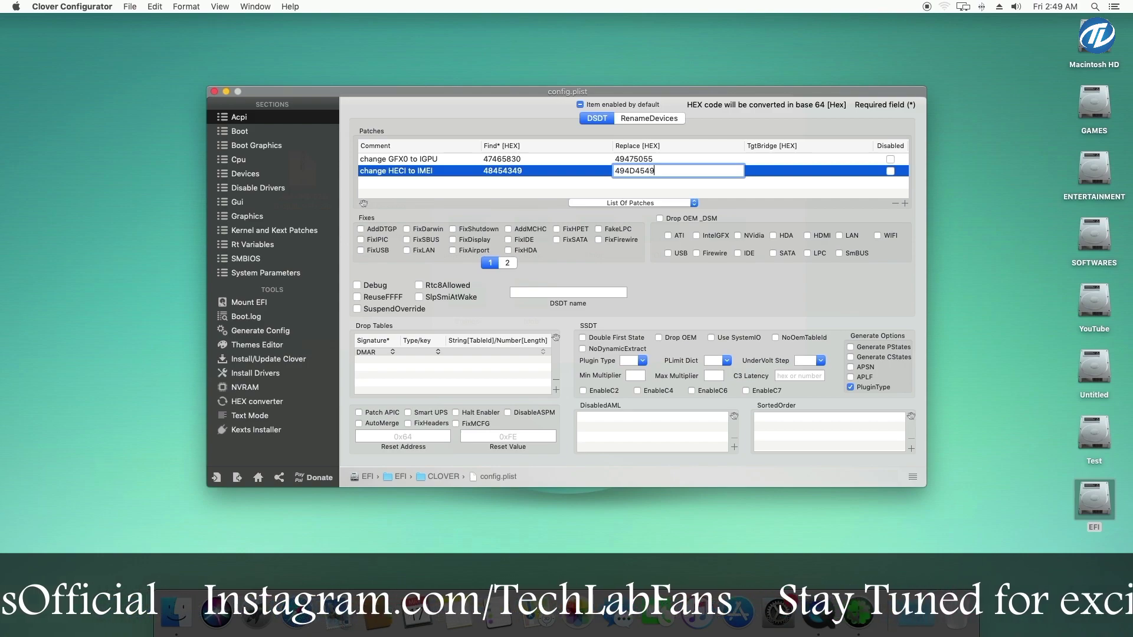
{"action": "key", "text": "Return"}
Add a third DSDT patch 'change MEI to IMEI': Find 4D45495F, Replace 494D4549
{"action": "left_click", "coordinate": [904, 204]}
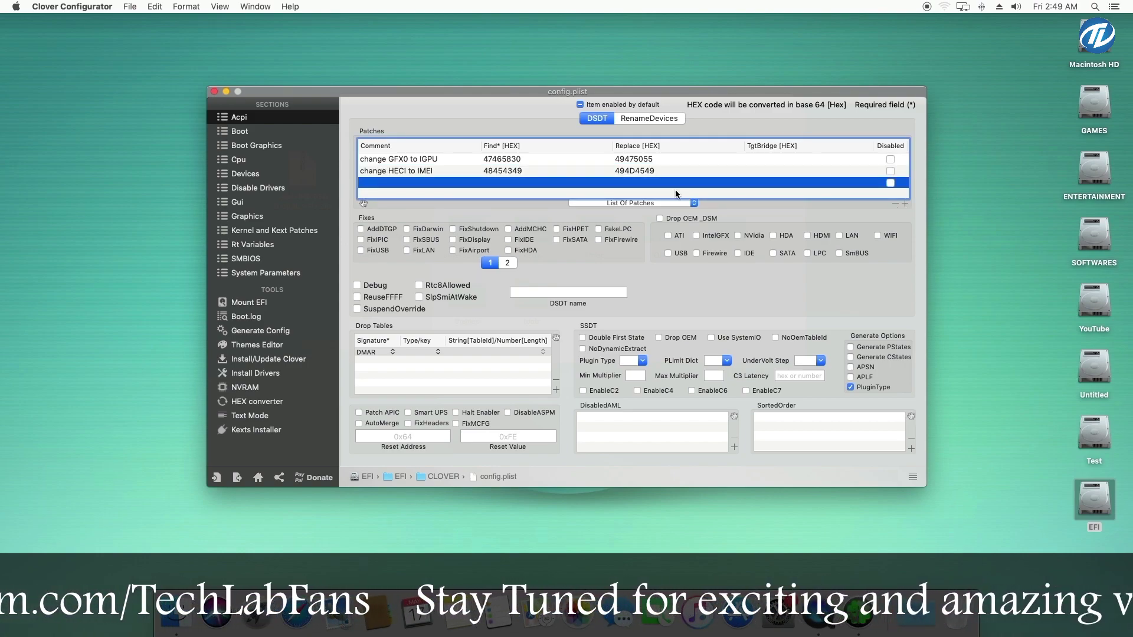
{"action": "double_click", "coordinate": [411, 183]}
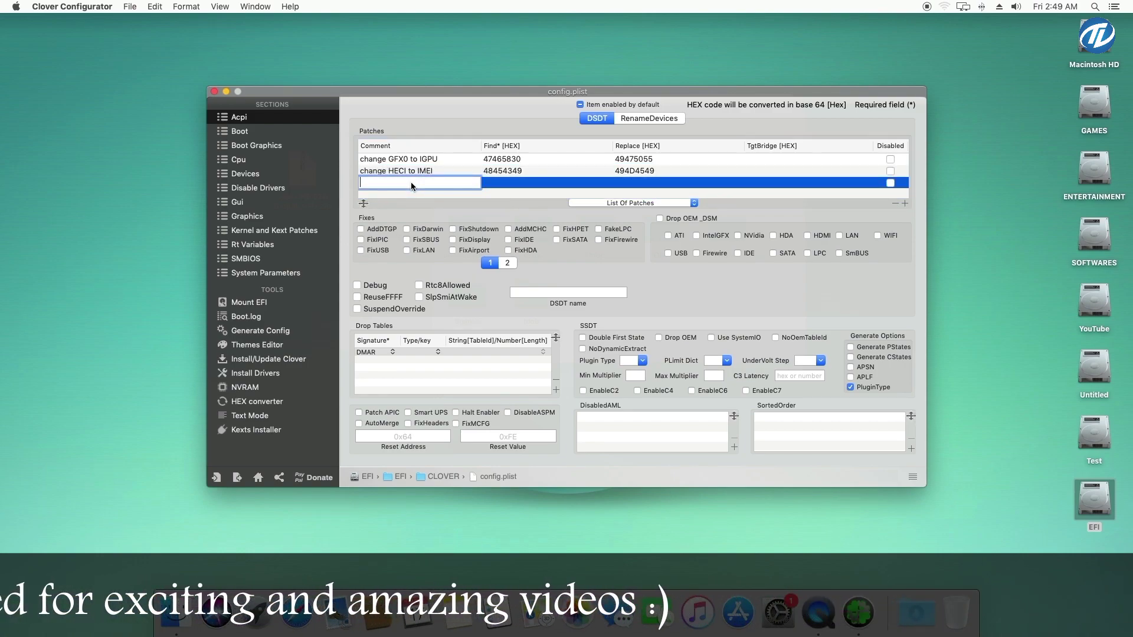
{"action": "type", "text": "change"}
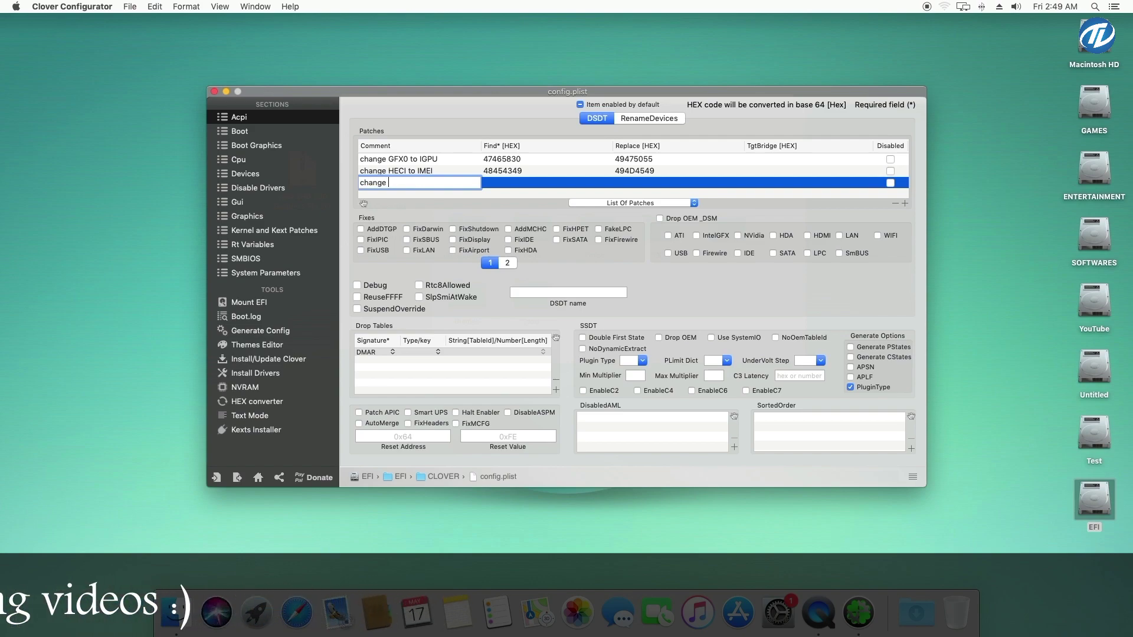
{"action": "type", "text": " MEI"}
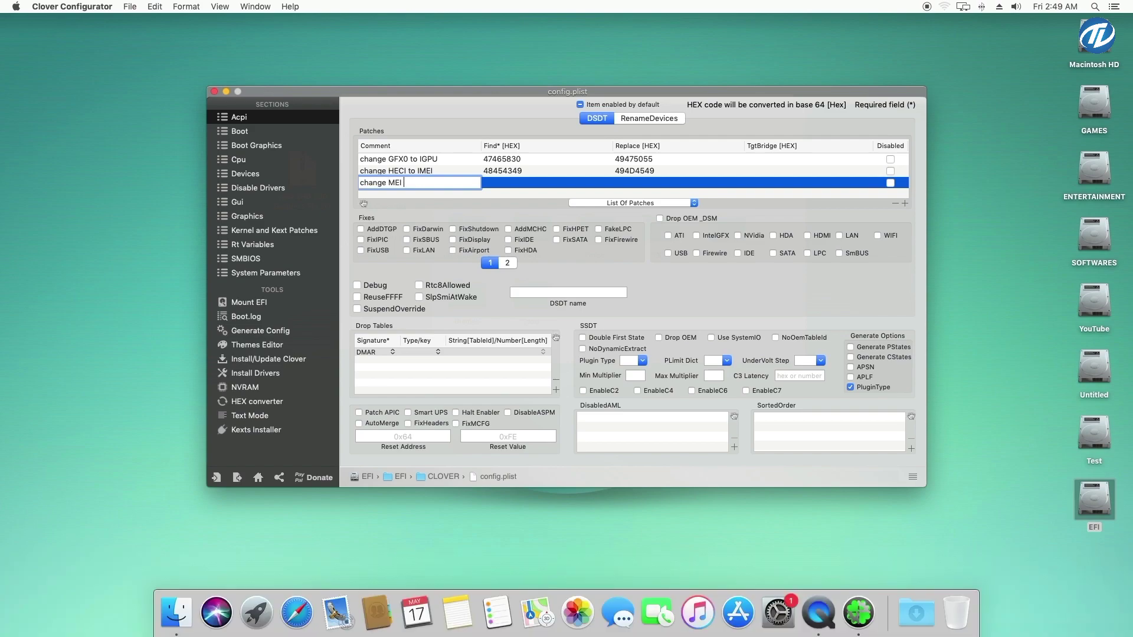
{"action": "type", "text": " to IMEI"}
{"action": "left_click", "coordinate": [490, 184]}
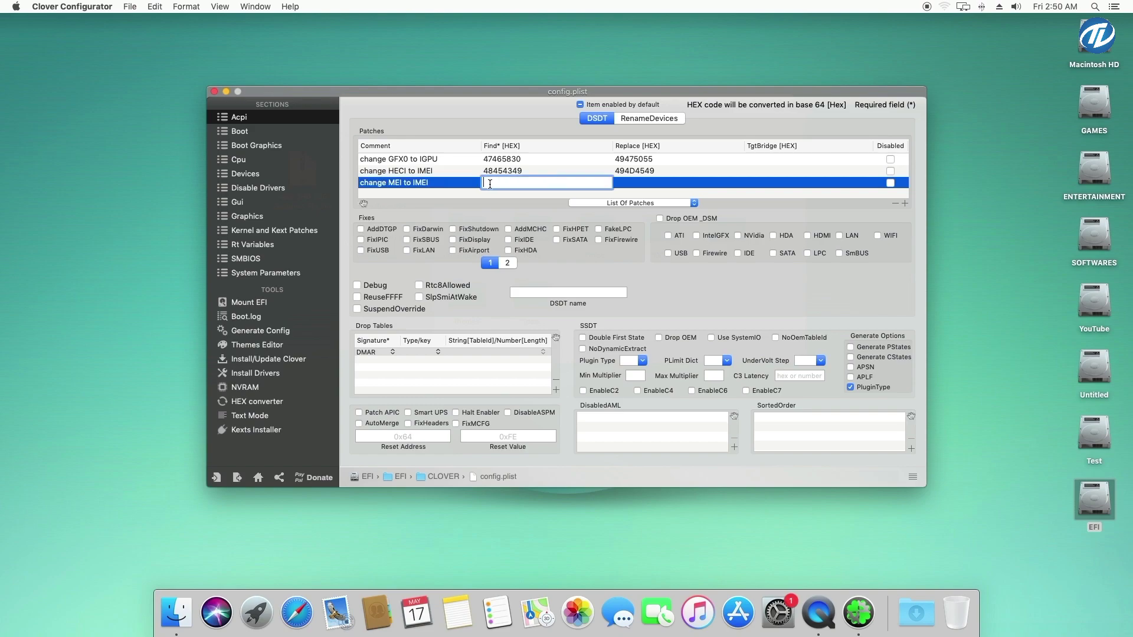
{"action": "type", "text": "4D45495F"}
{"action": "left_click", "coordinate": [630, 185]}
{"action": "left_click", "coordinate": [629, 184]}
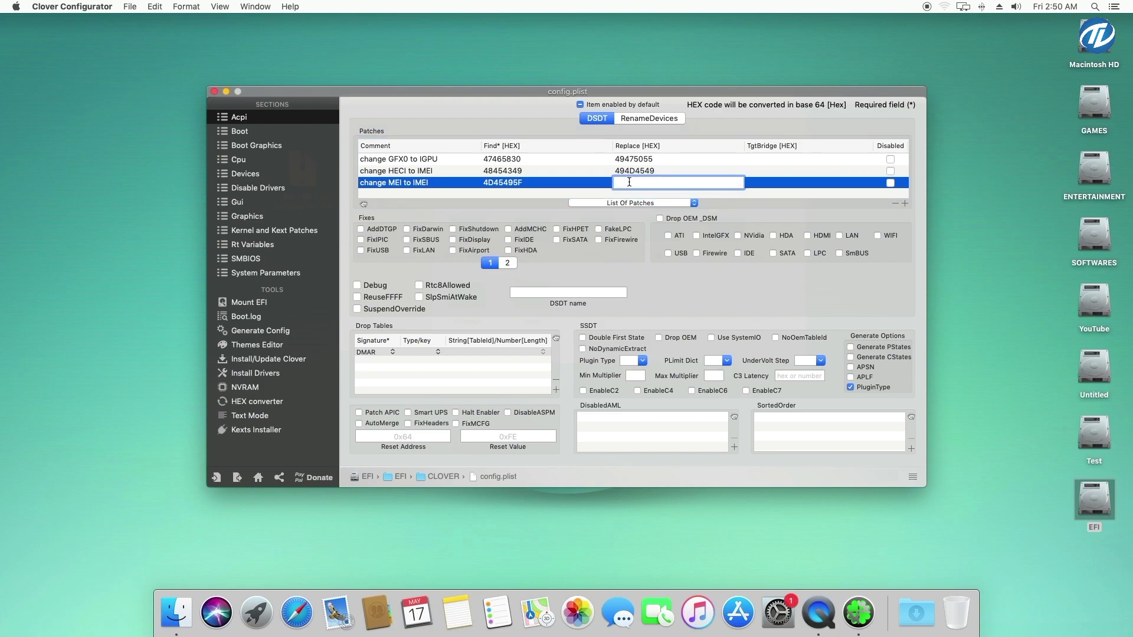
{"action": "type", "text": "494D4549"}
{"action": "left_click", "coordinate": [778, 194]}
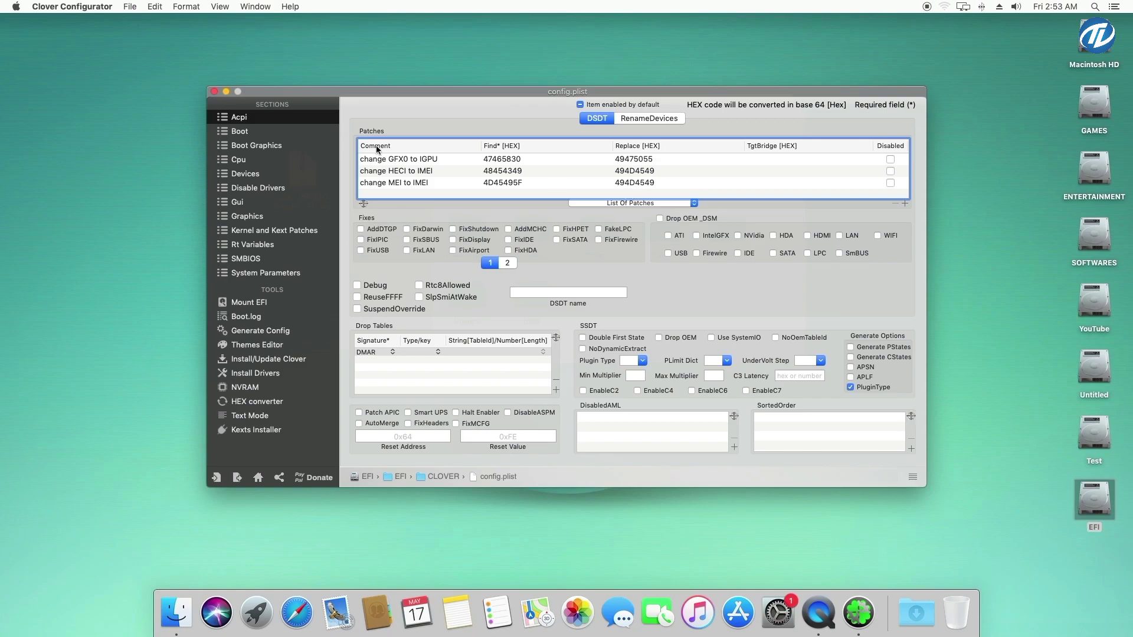
In the Boot section, tick the nv_disable=1 checkbox under Arguments
{"action": "left_click", "coordinate": [266, 136]}
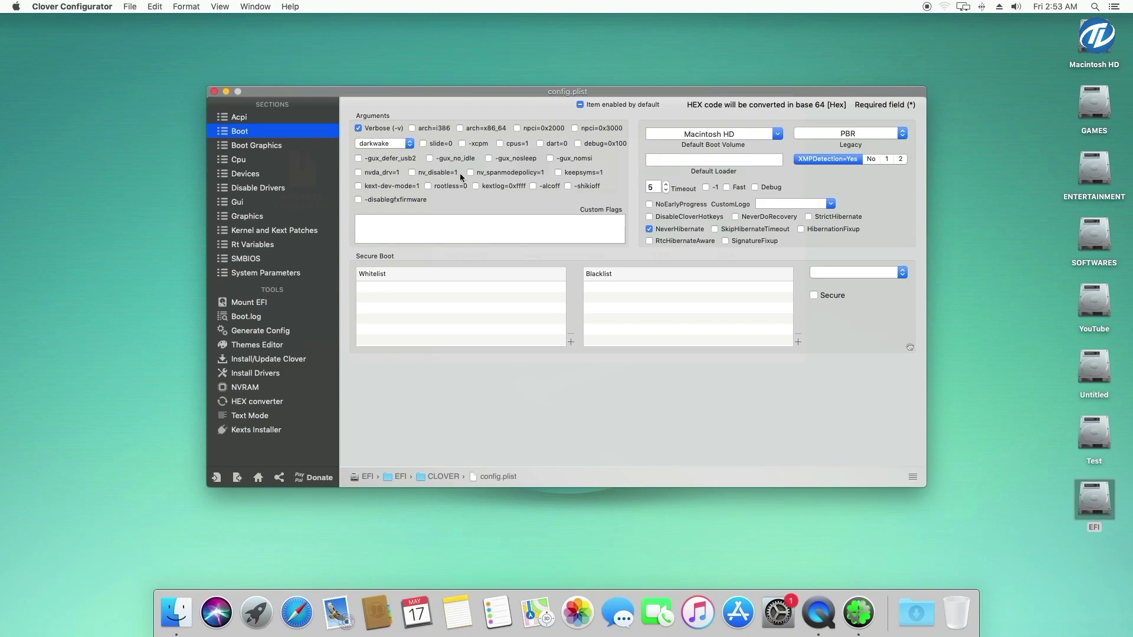
{"action": "left_click", "coordinate": [454, 173]}
Look at the Devices section's IntelGFX Fake ID field, then switch to the Graphics section
{"action": "left_click", "coordinate": [270, 175]}
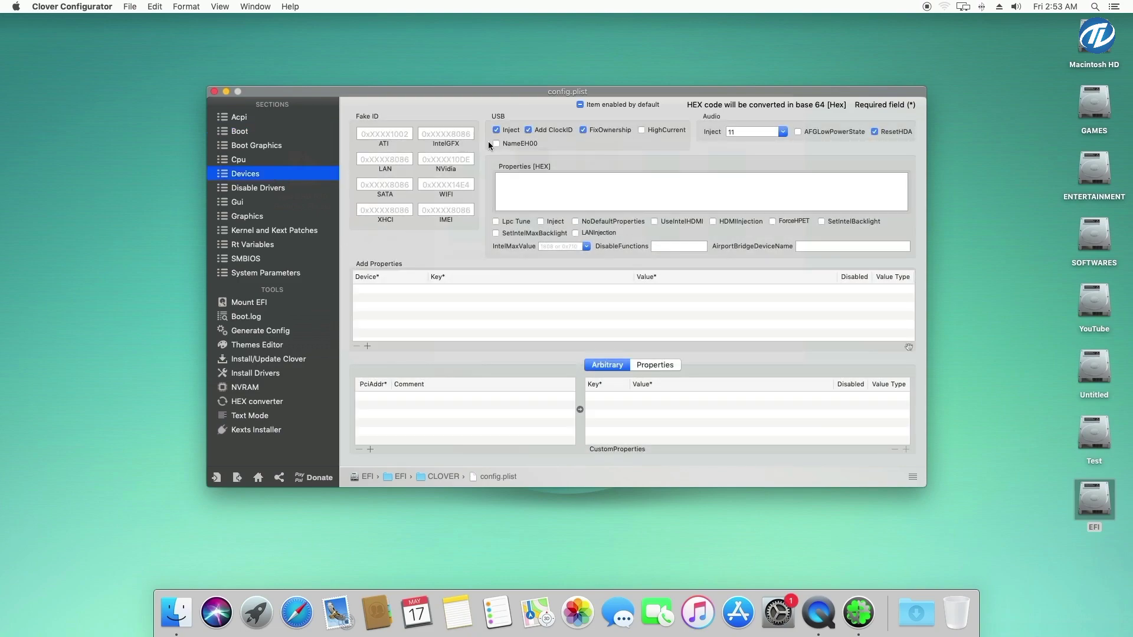
{"action": "left_click", "coordinate": [473, 134]}
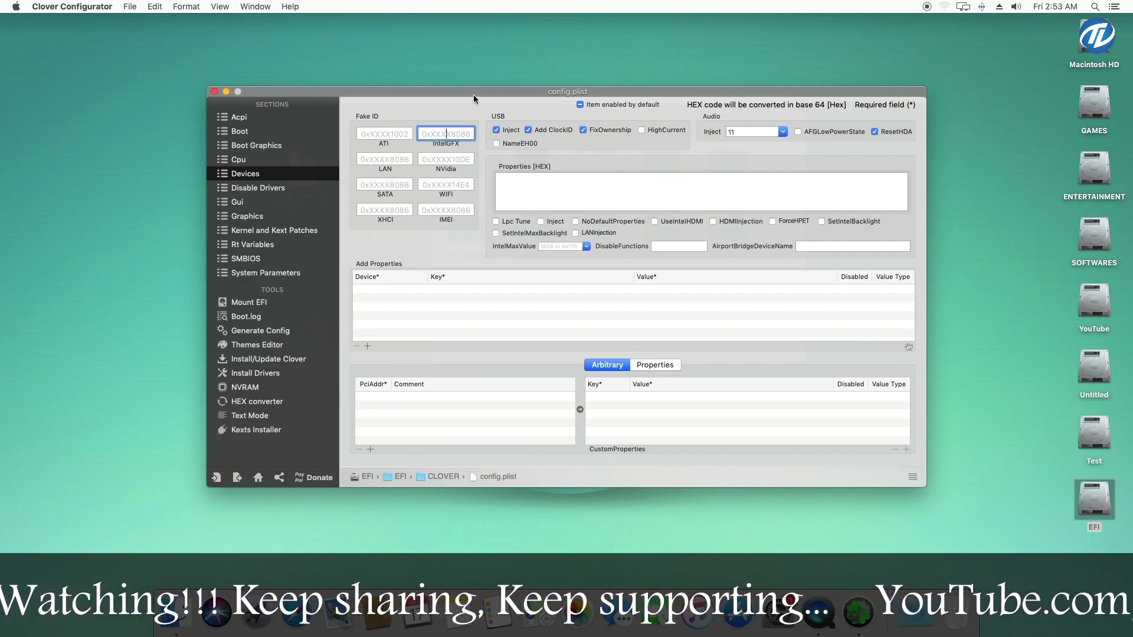
{"action": "left_click", "coordinate": [275, 215]}
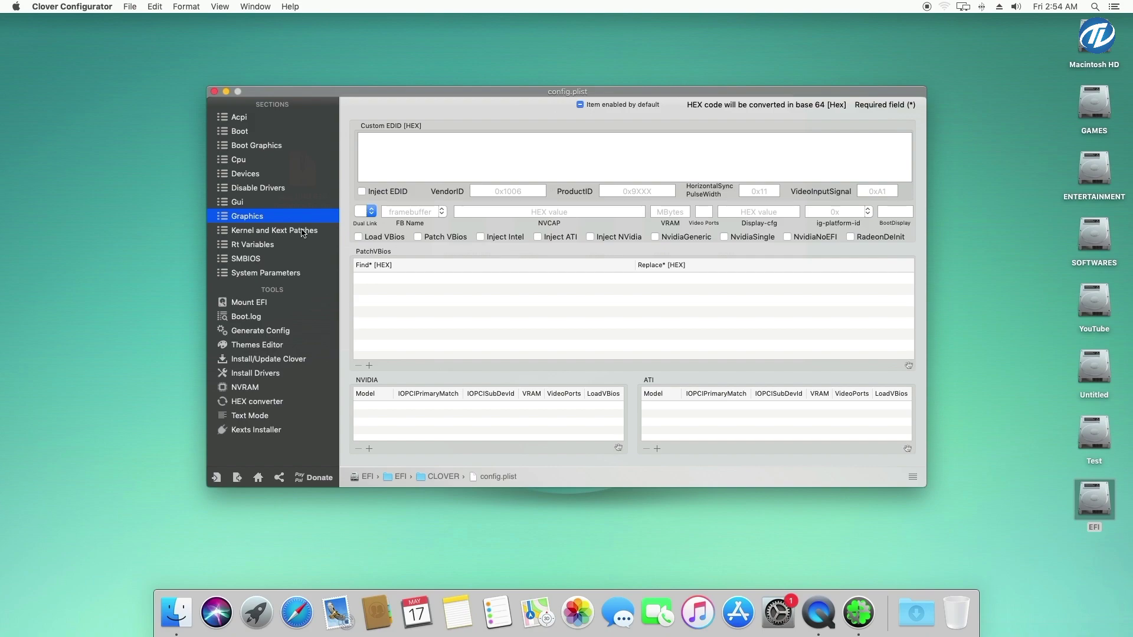
Open SMBIOS, confirm in System Report the model is iMac18,3, then open the Model Lookup list
{"action": "left_click", "coordinate": [286, 260]}
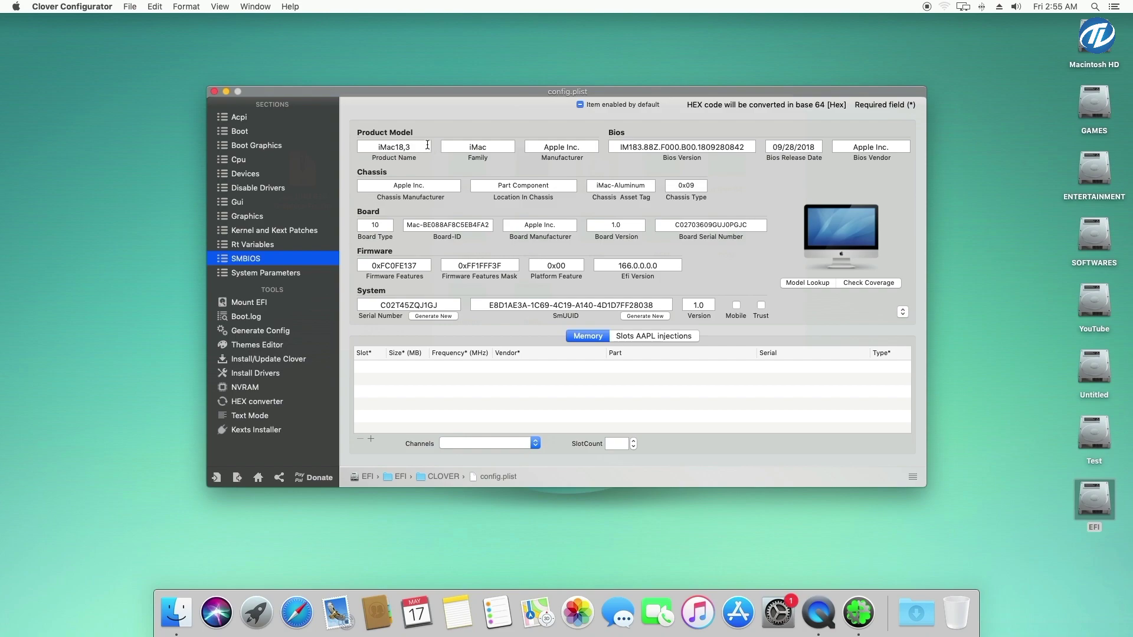
{"action": "left_click", "coordinate": [16, 7]}
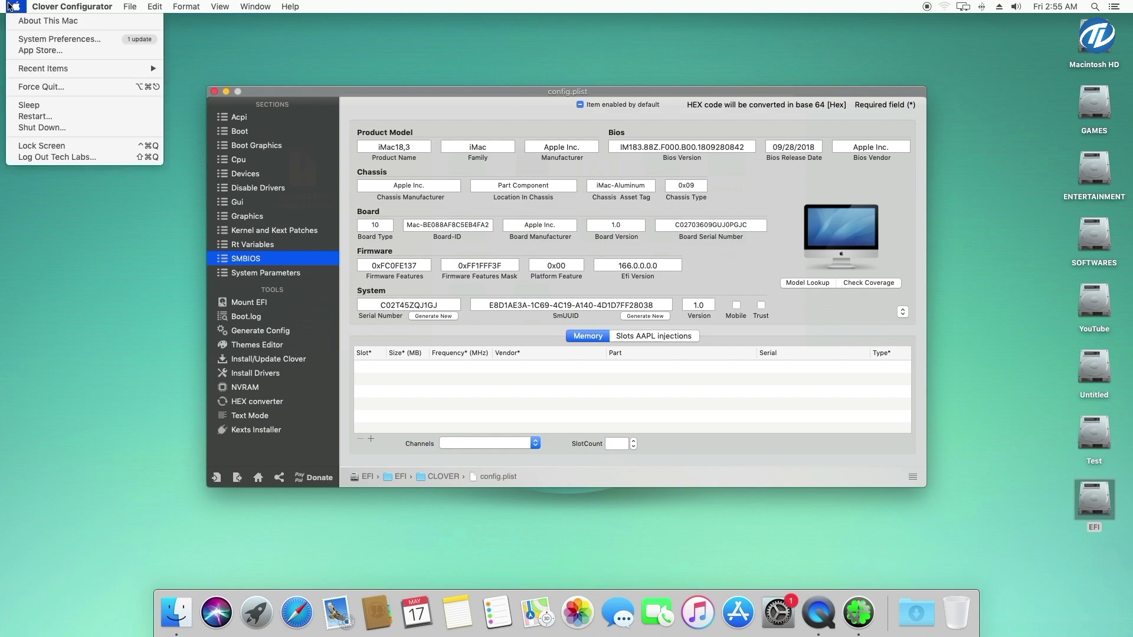
{"action": "left_click", "coordinate": [43, 24]}
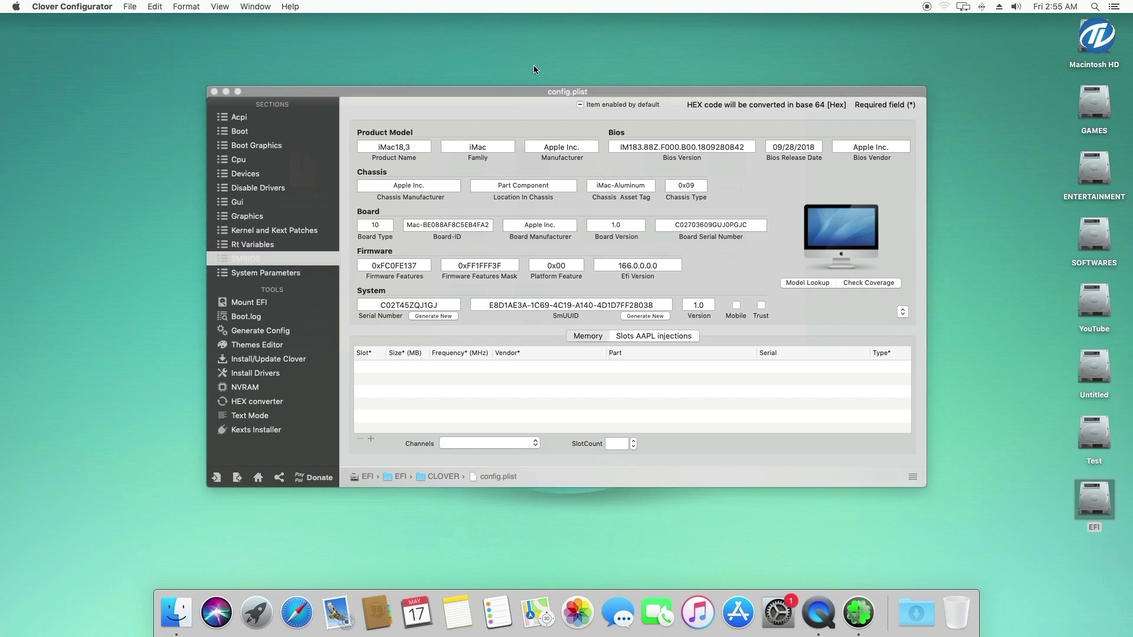
{"action": "left_click", "coordinate": [572, 283]}
{"action": "left_click_drag", "start_coordinate": [531, 128], "coordinate": [564, 128]}
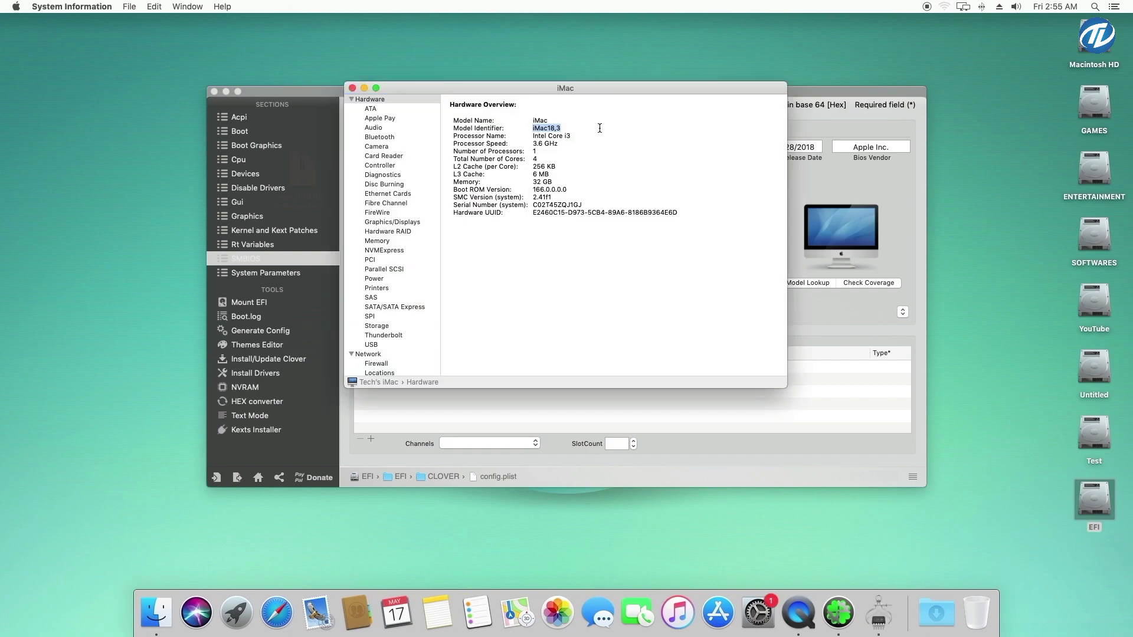
{"action": "key", "text": "super+q"}
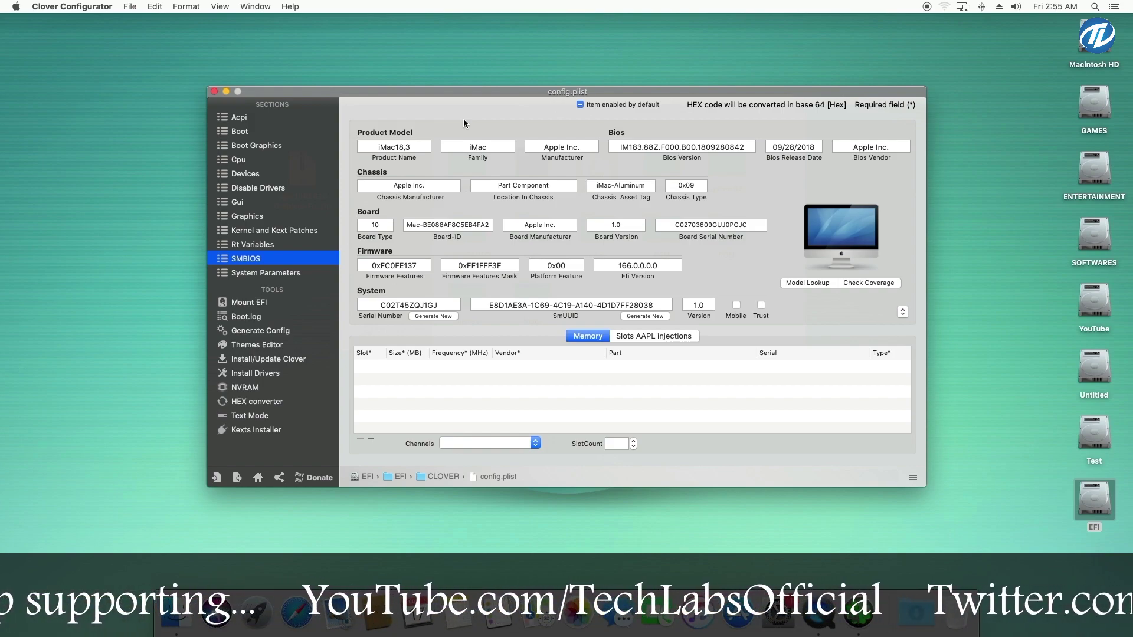
{"action": "left_click", "coordinate": [905, 313]}
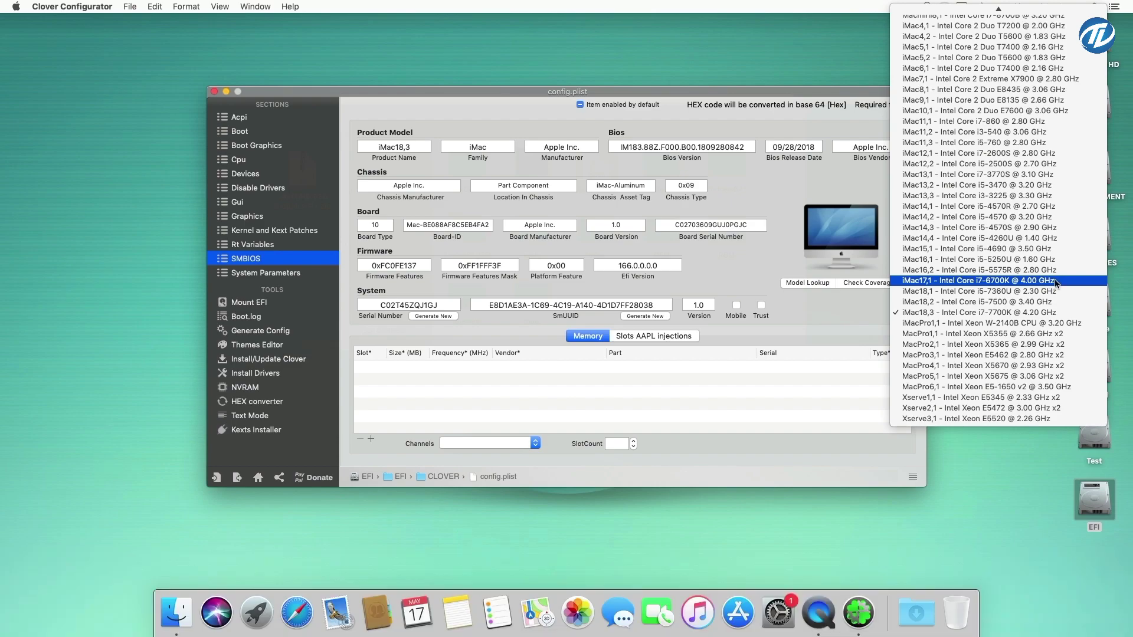
Choose iMac17,1 as the SMBIOS model and verify the new product name
{"action": "left_click", "coordinate": [1056, 281]}
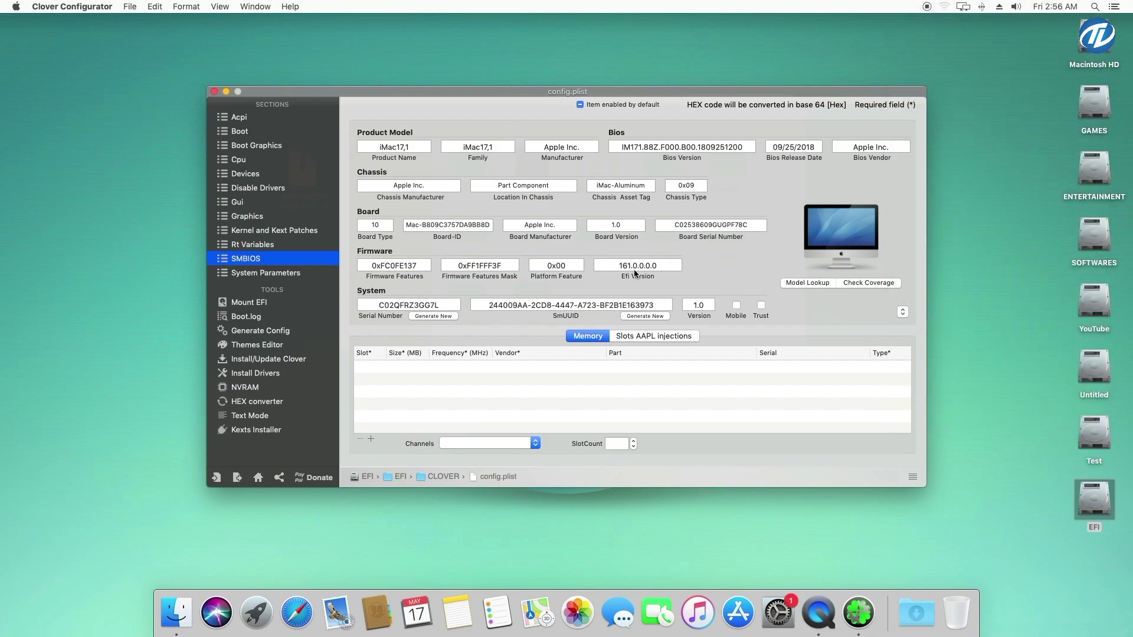
{"action": "double_click", "coordinate": [383, 148]}
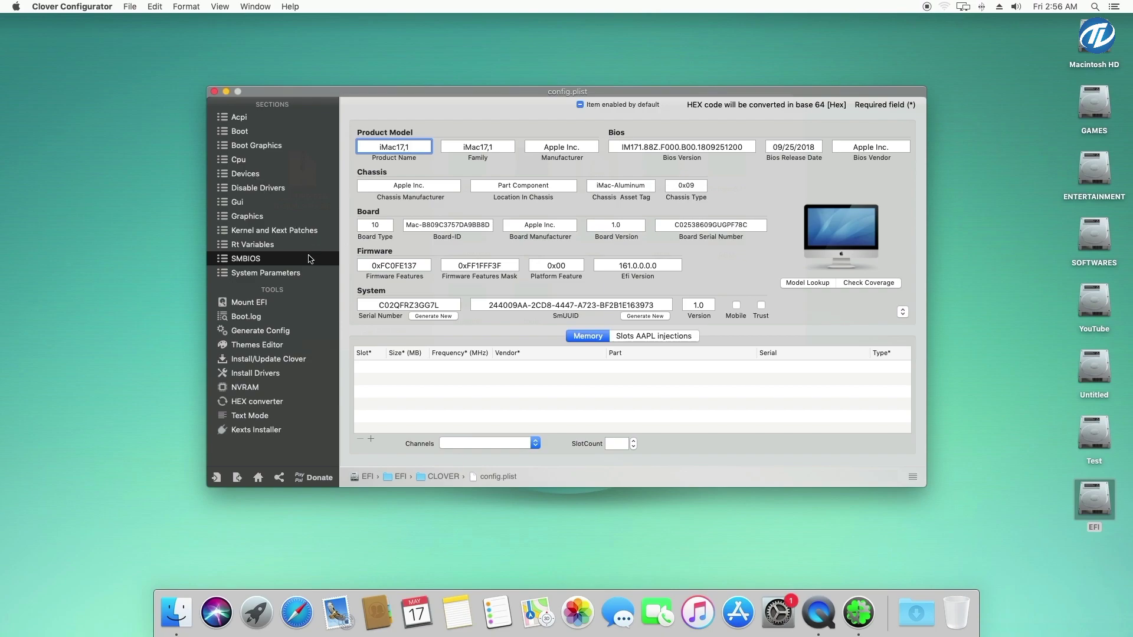
{"action": "left_click", "coordinate": [290, 273]}
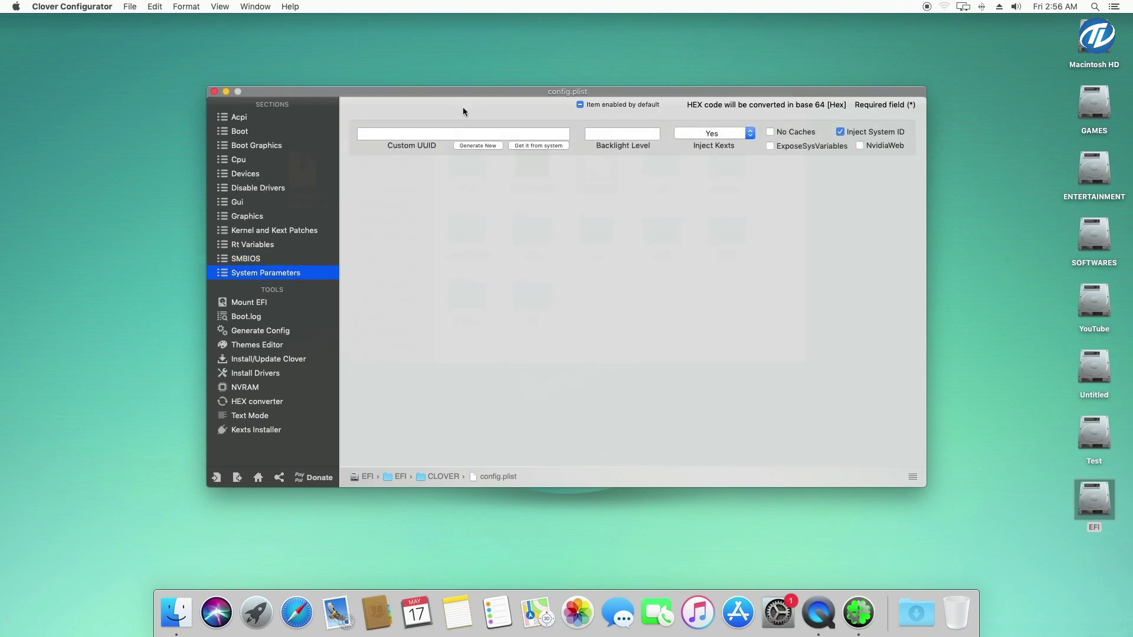
{"action": "left_click", "coordinate": [290, 119]}
Save config.plist, close the configurator, and open the EFI's kexts > Other folder
{"action": "left_click", "coordinate": [214, 91]}
{"action": "left_click", "coordinate": [655, 188]}
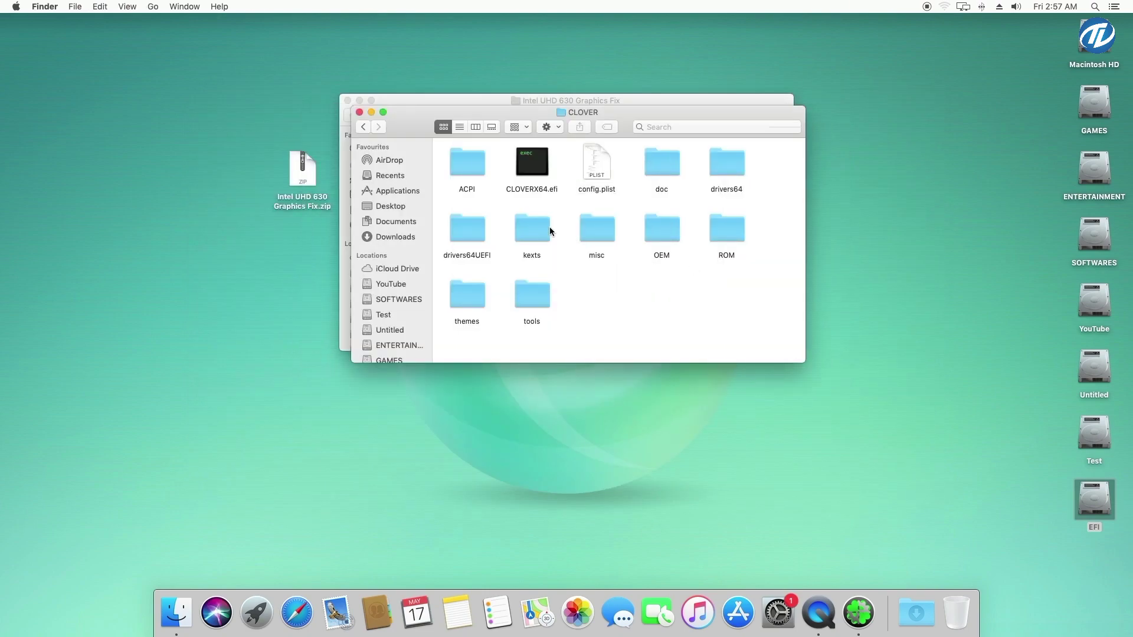
{"action": "double_click", "coordinate": [550, 226]}
{"action": "double_click", "coordinate": [476, 165]}
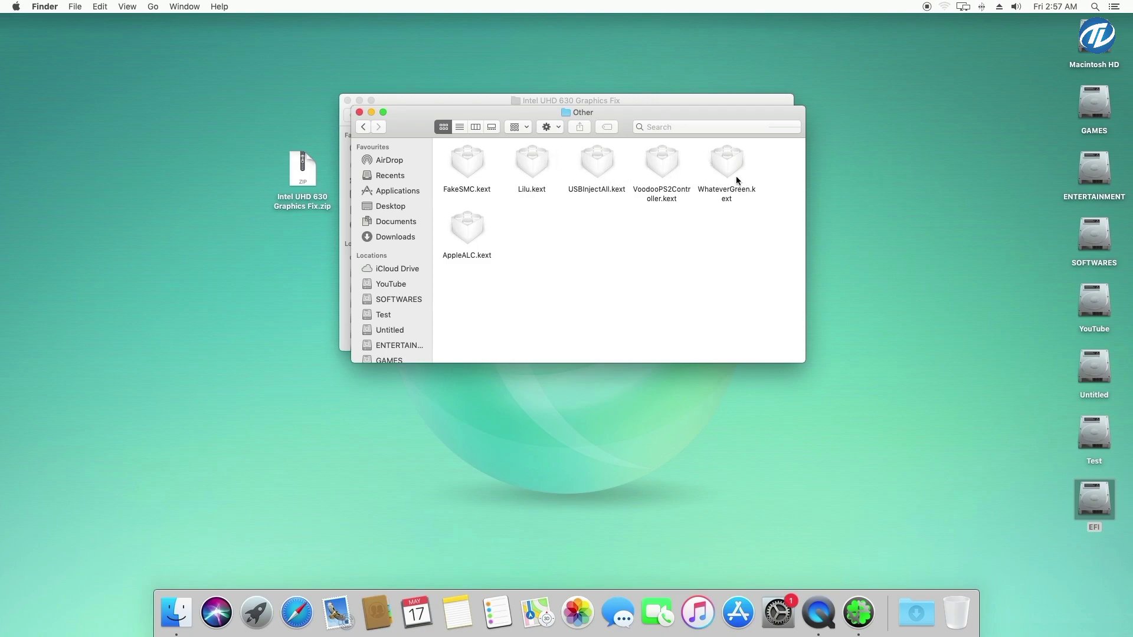
Move Lilu.kext and WhateverGreen.kext into CLOVER/kexts/Other, replacing the old Lilu, then close both windows
{"action": "left_click", "coordinate": [651, 98]}
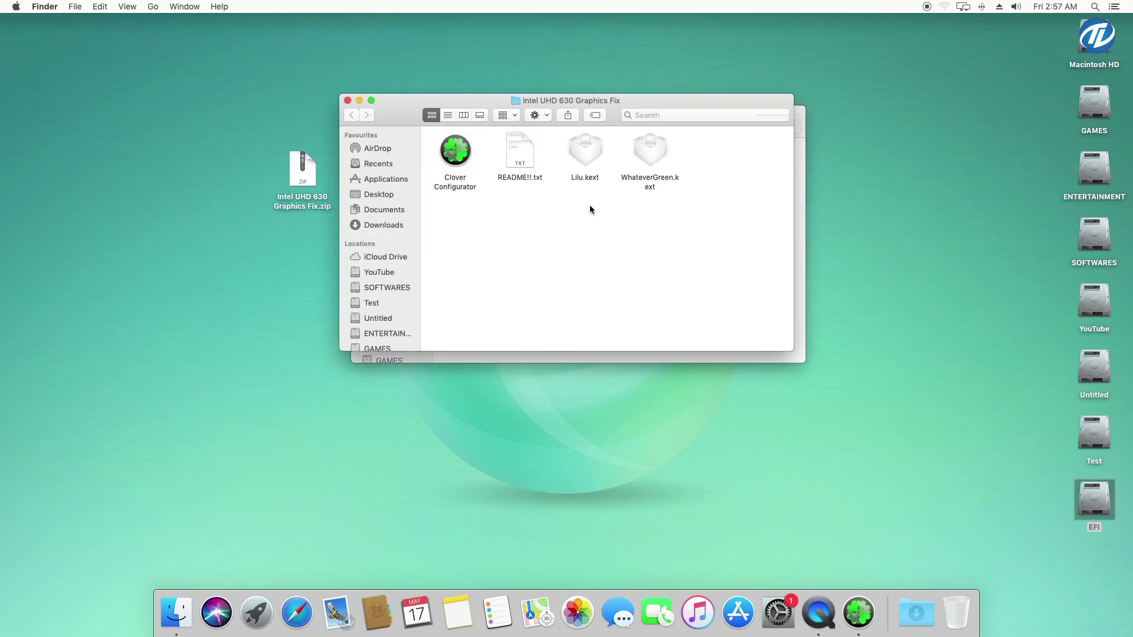
{"action": "left_click_drag", "start_coordinate": [590, 205], "coordinate": [683, 164]}
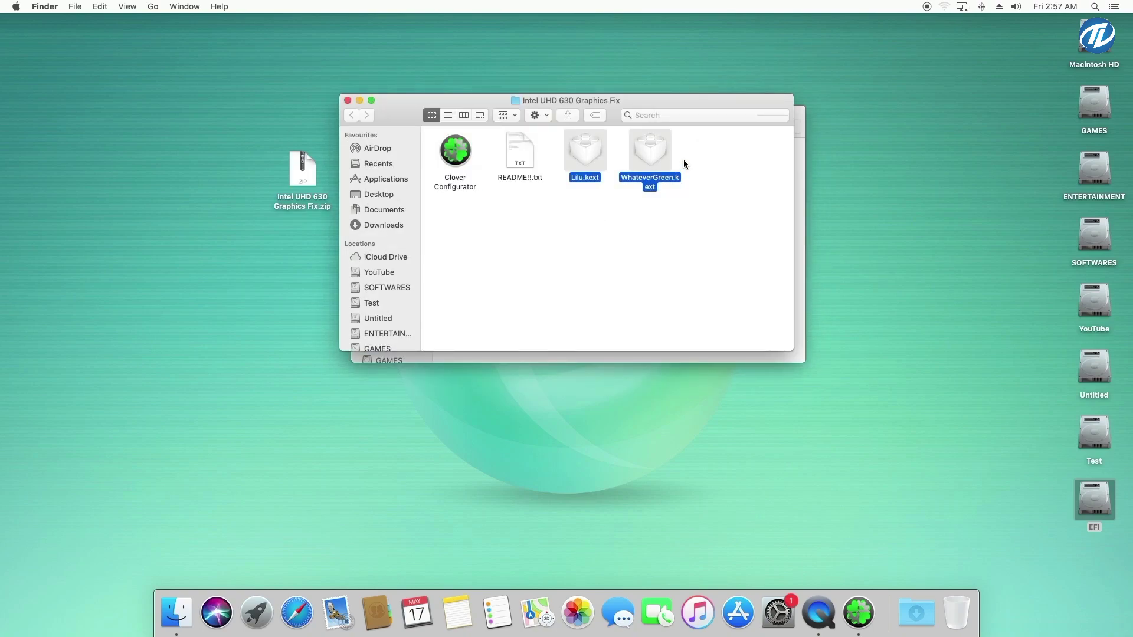
{"action": "left_click", "coordinate": [803, 208]}
{"action": "key", "text": "super+alt+v"}
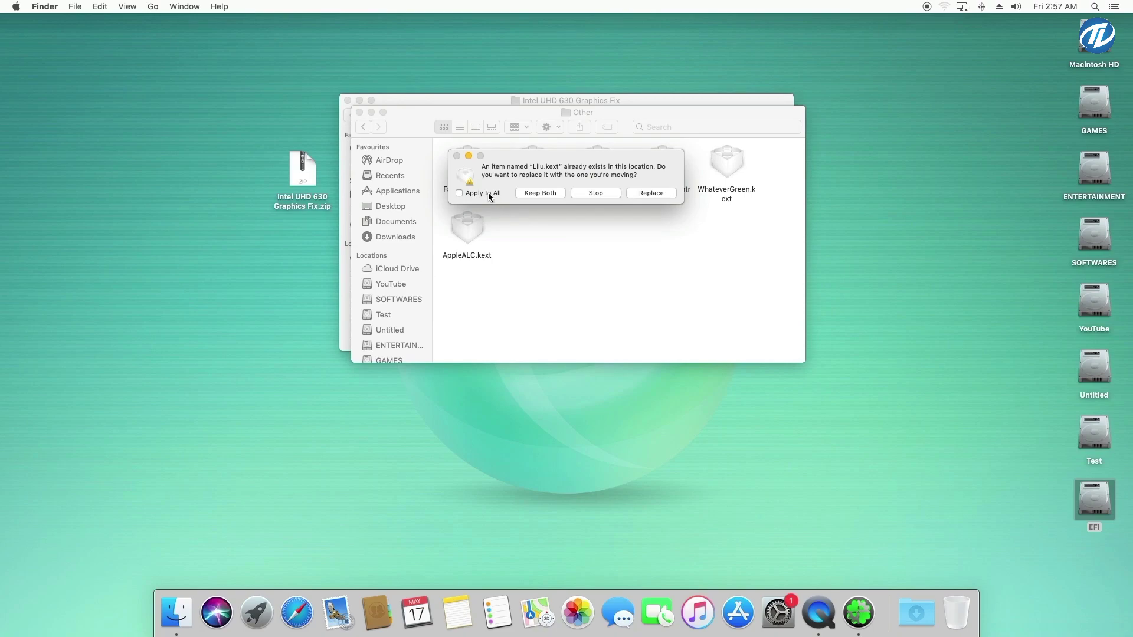
{"action": "left_click", "coordinate": [651, 193]}
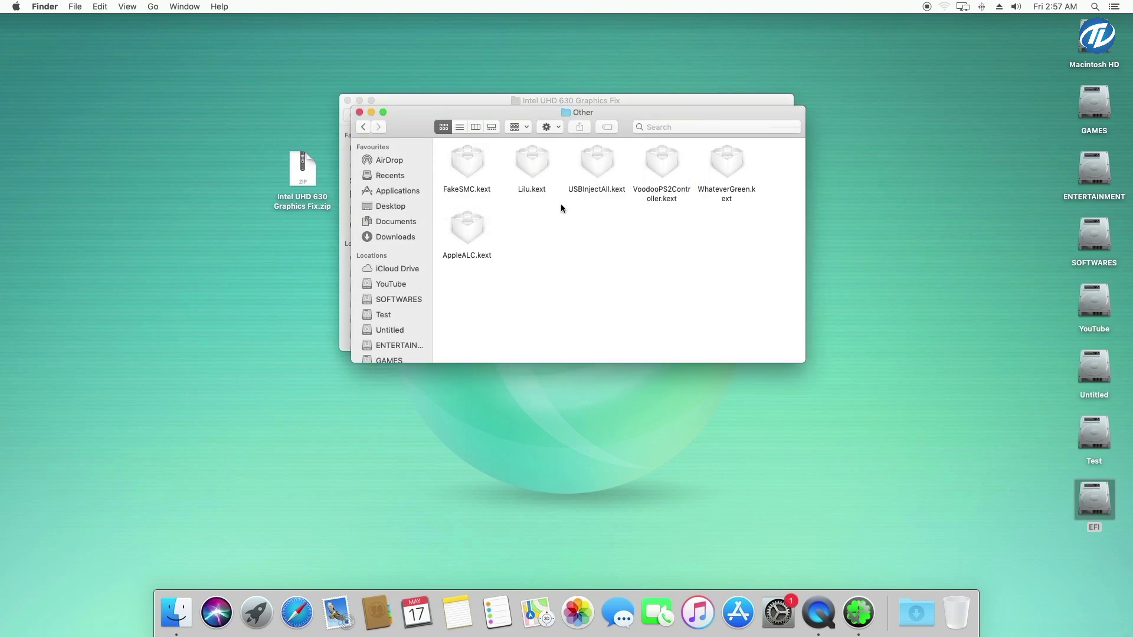
{"action": "left_click", "coordinate": [534, 164]}
{"action": "left_click", "coordinate": [718, 165]}
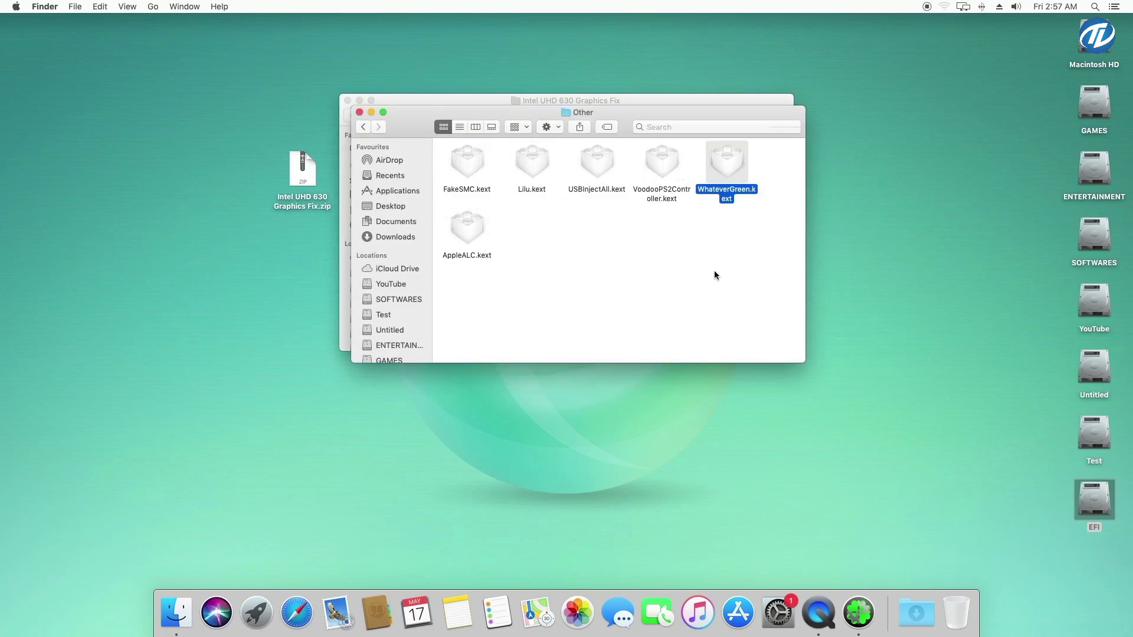
{"action": "left_click", "coordinate": [360, 112]}
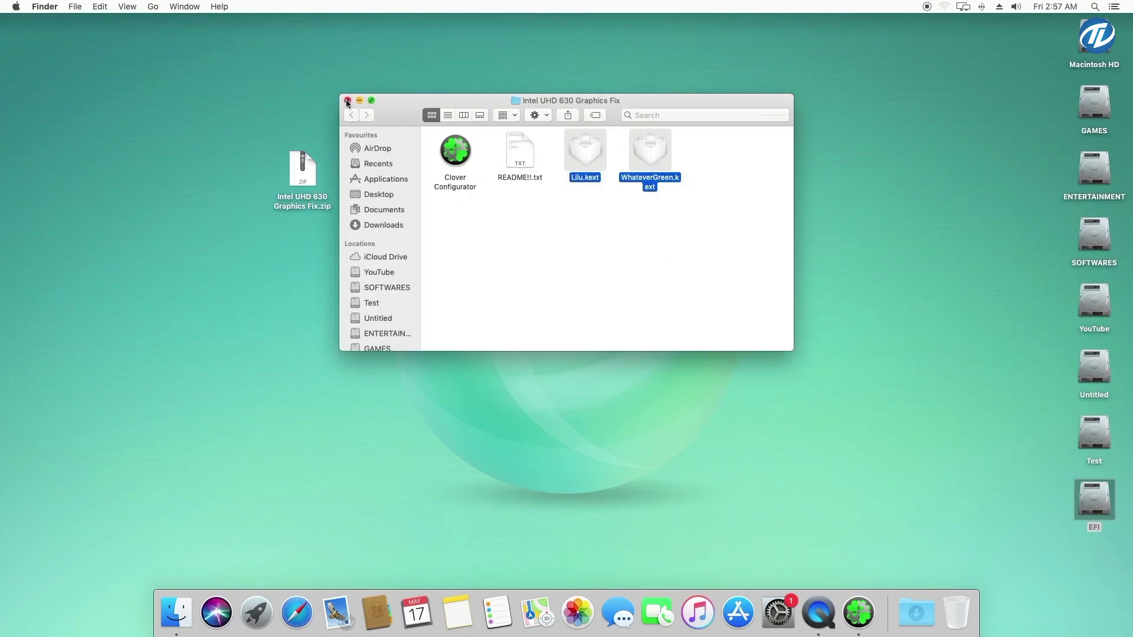
{"action": "left_click", "coordinate": [348, 101]}
Quit Clover Configurator from its dock icon and restart the Mac from the Apple menu
{"action": "right_click", "coordinate": [859, 612]}
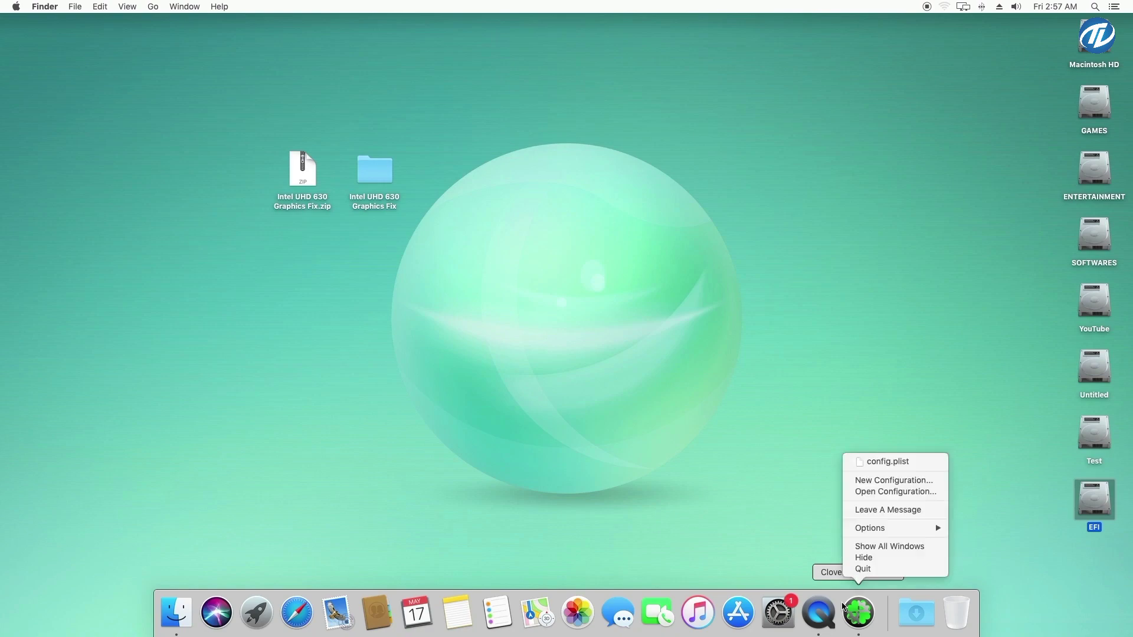
{"action": "left_click", "coordinate": [864, 566]}
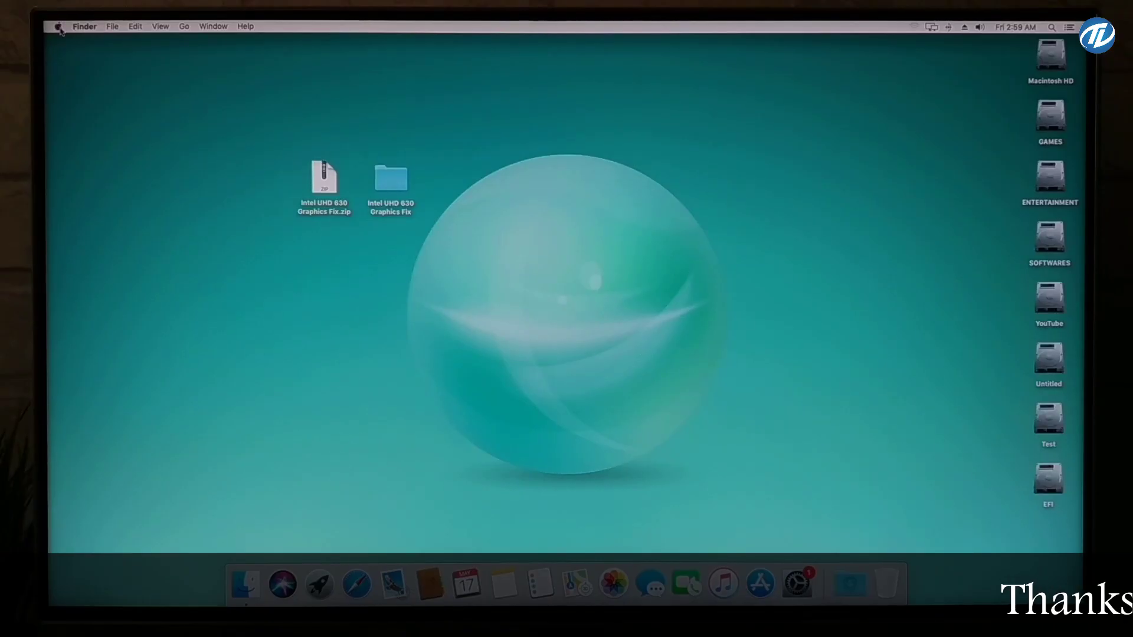
{"action": "left_click", "coordinate": [16, 6]}
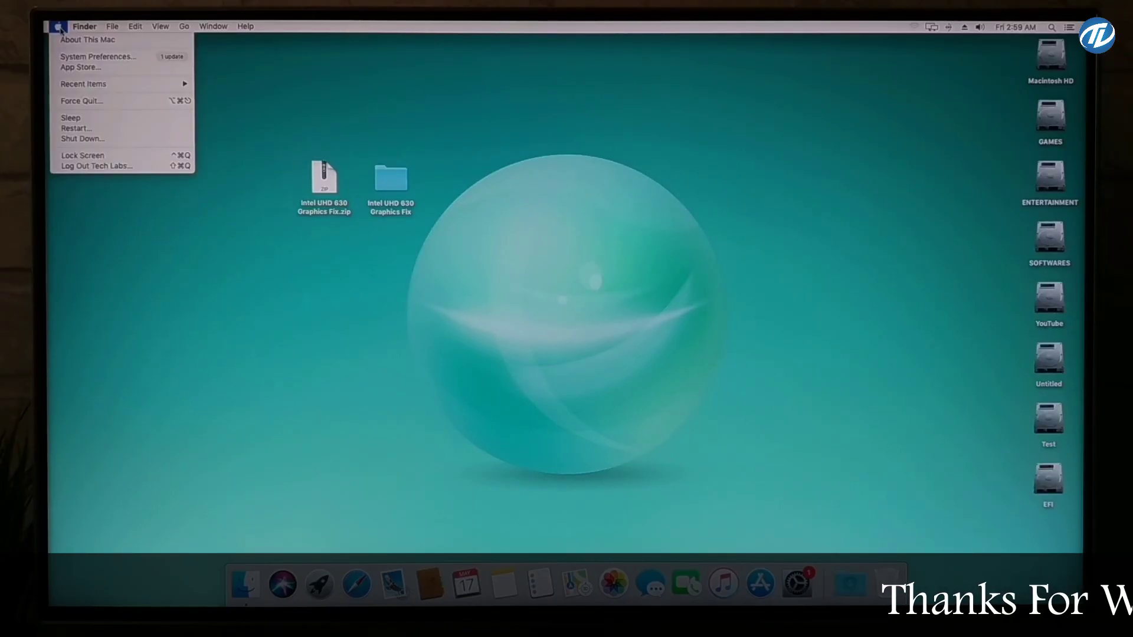
{"action": "left_click", "coordinate": [139, 128]}
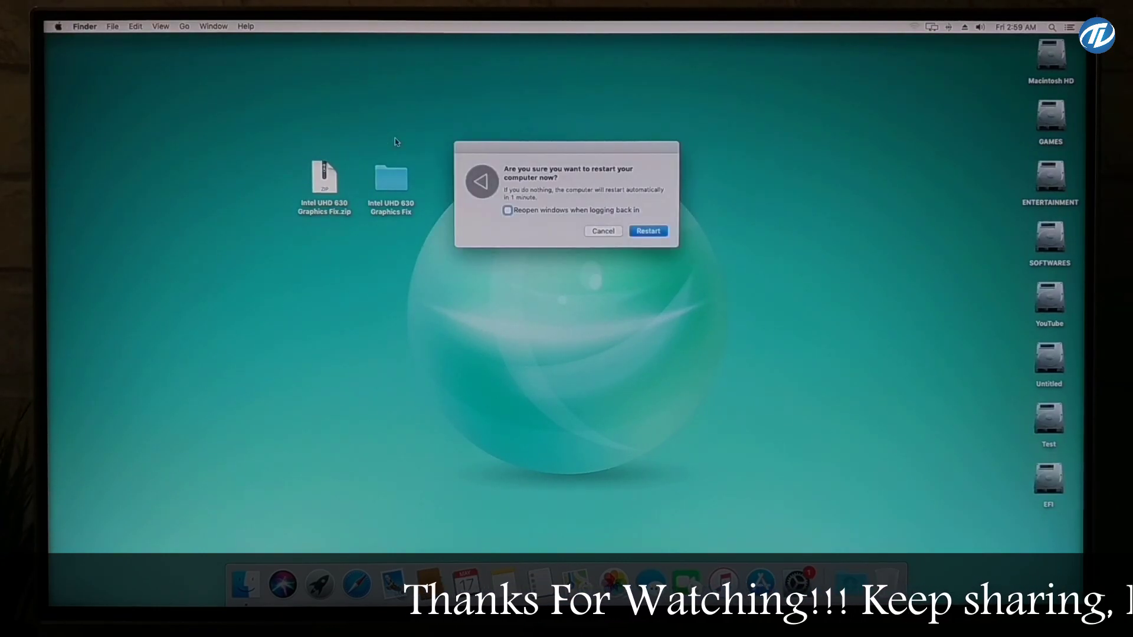
{"action": "left_click", "coordinate": [648, 230]}
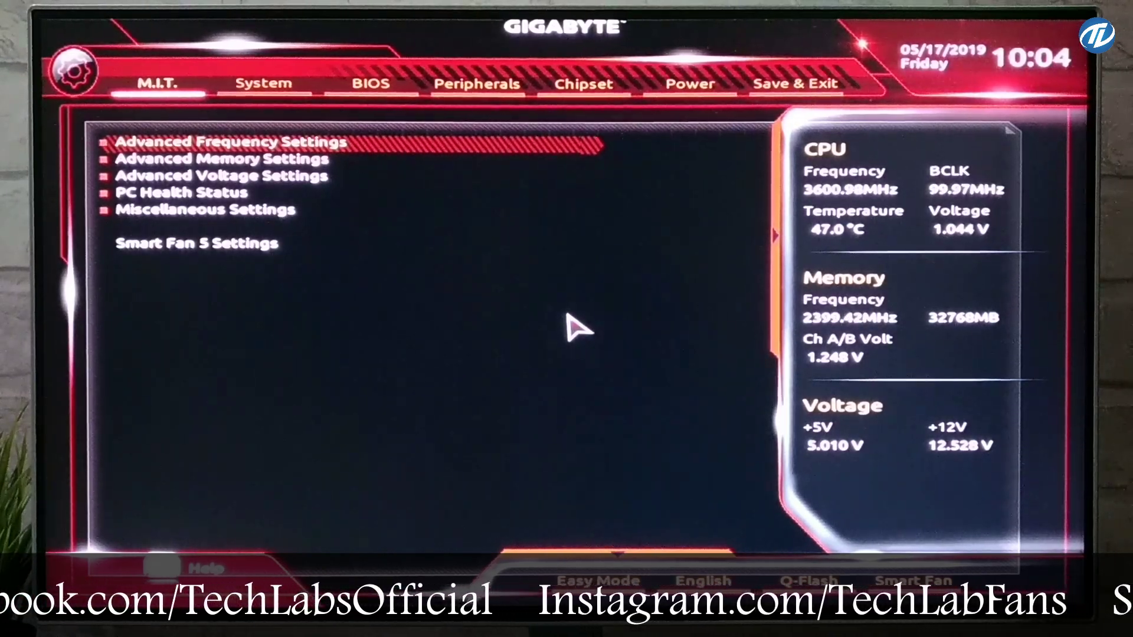
On the Chipset page, confirm Internal Graphics stays Enabled
{"action": "key", "text": "Right"}
{"action": "key", "text": "Right"}
{"action": "key", "text": "Right"}
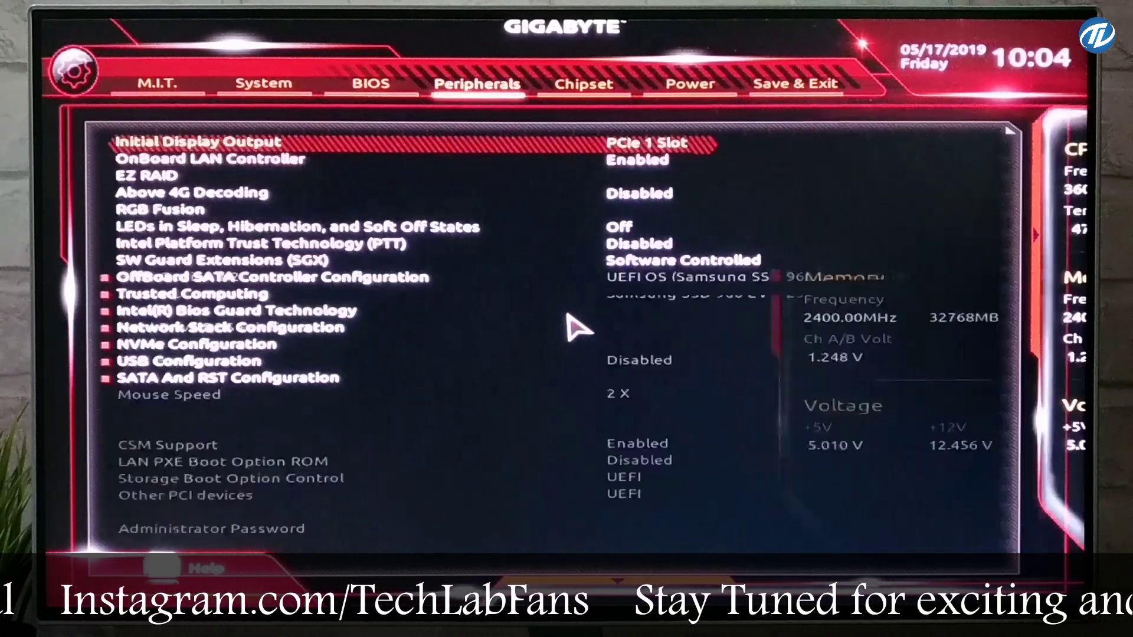
{"action": "key", "text": "Right"}
{"action": "key", "text": "Down"}
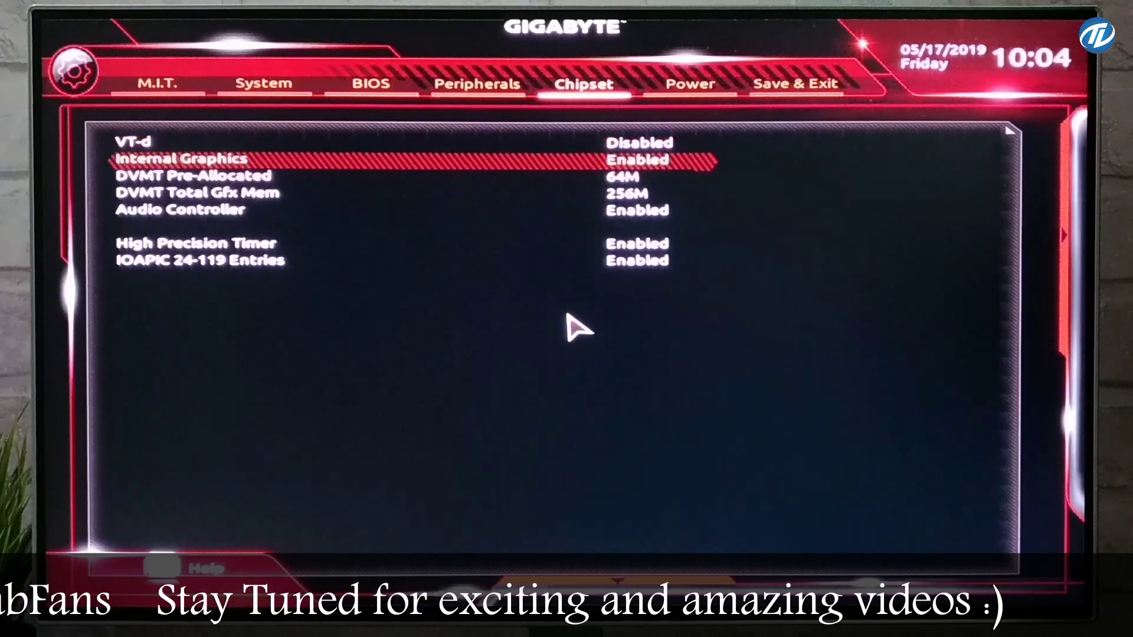
{"action": "key", "text": "Return"}
{"action": "key", "text": "Escape"}
Keep DVMT Pre-Allocated at 64M and DVMT Total Gfx Mem at 256M, then save and reset
{"action": "key", "text": "Down"}
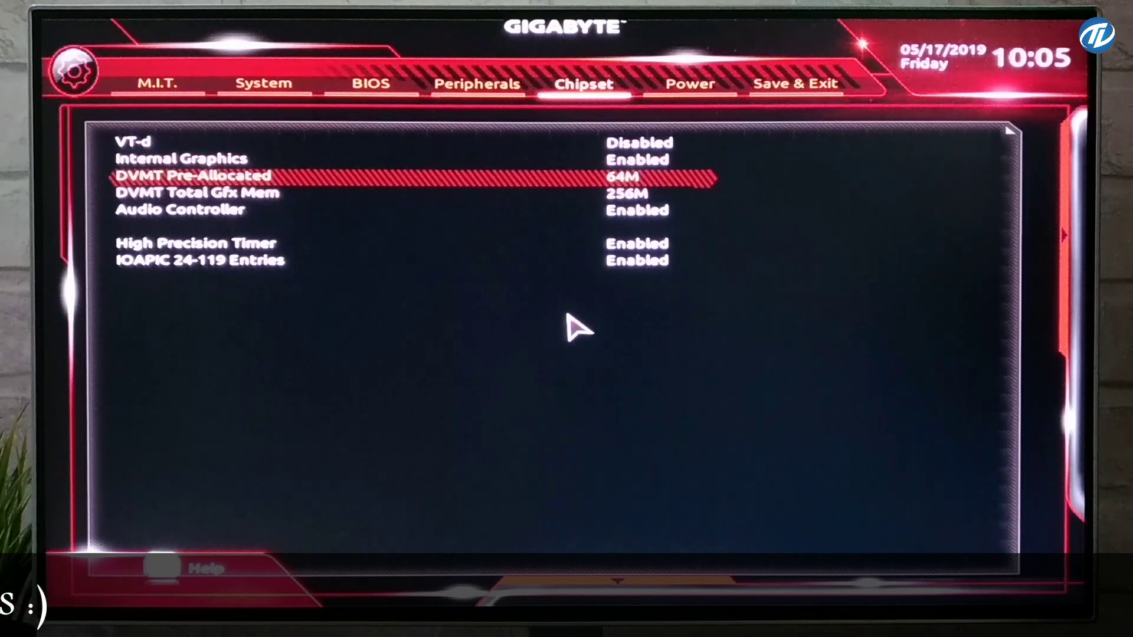
{"action": "key", "text": "Return"}
{"action": "key", "text": "Escape"}
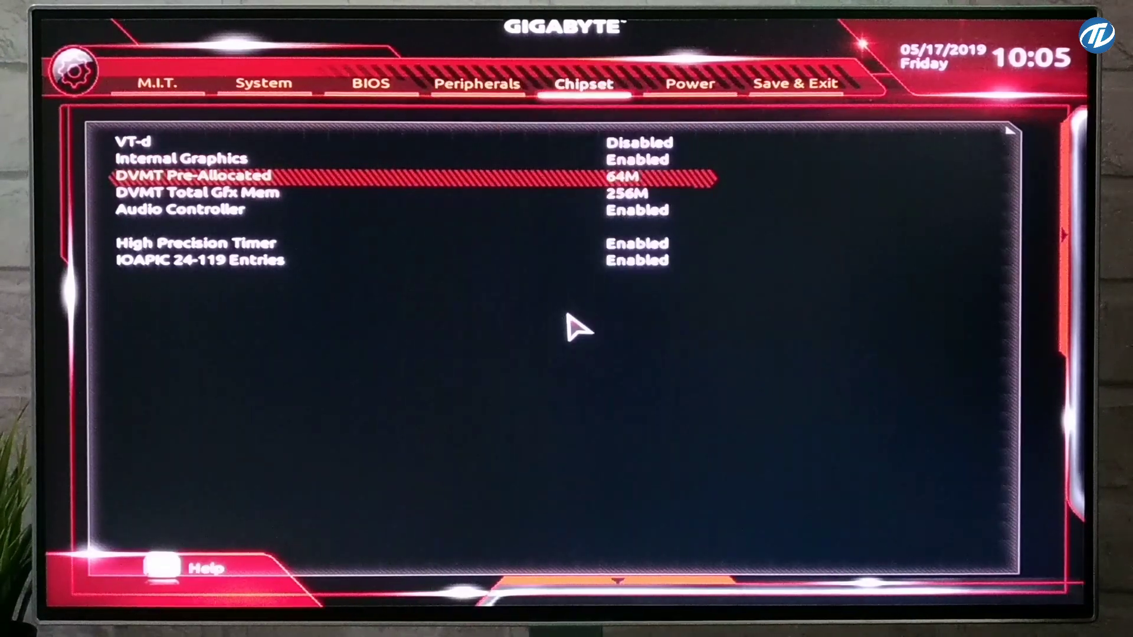
{"action": "key", "text": "Down"}
{"action": "key", "text": "Return"}
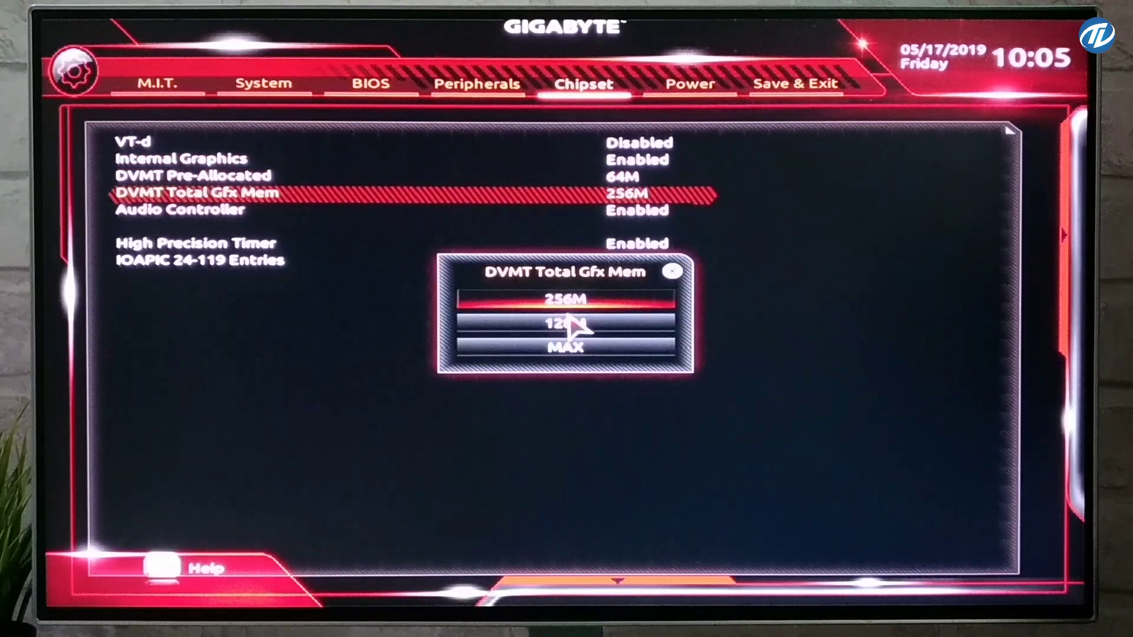
{"action": "key", "text": "Escape"}
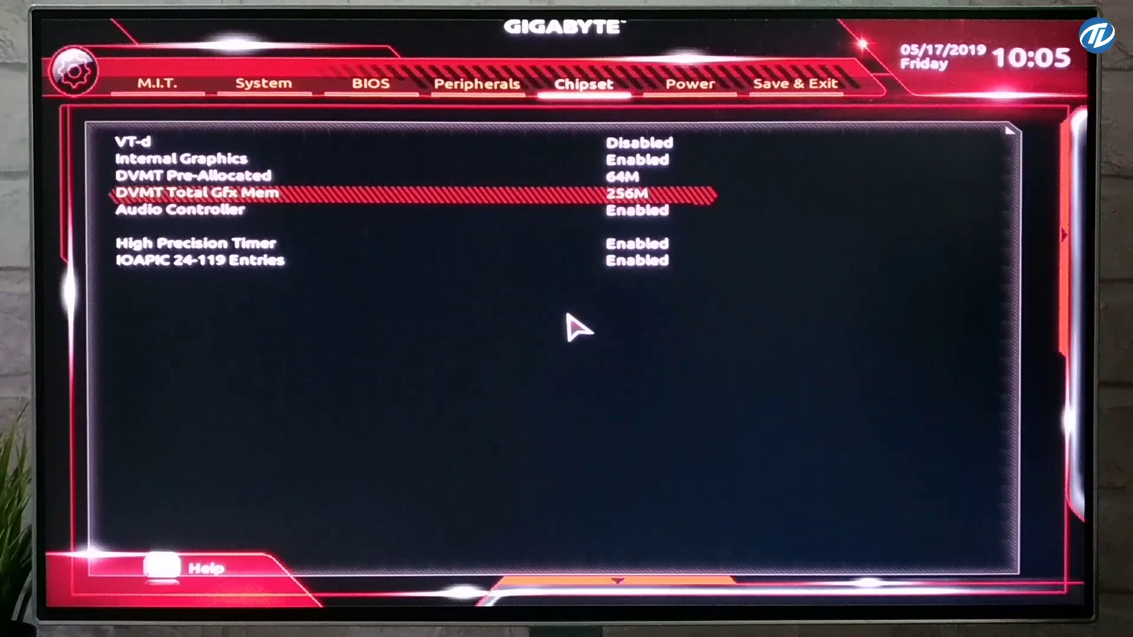
{"action": "key", "text": "Right"}
{"action": "key", "text": "Right"}
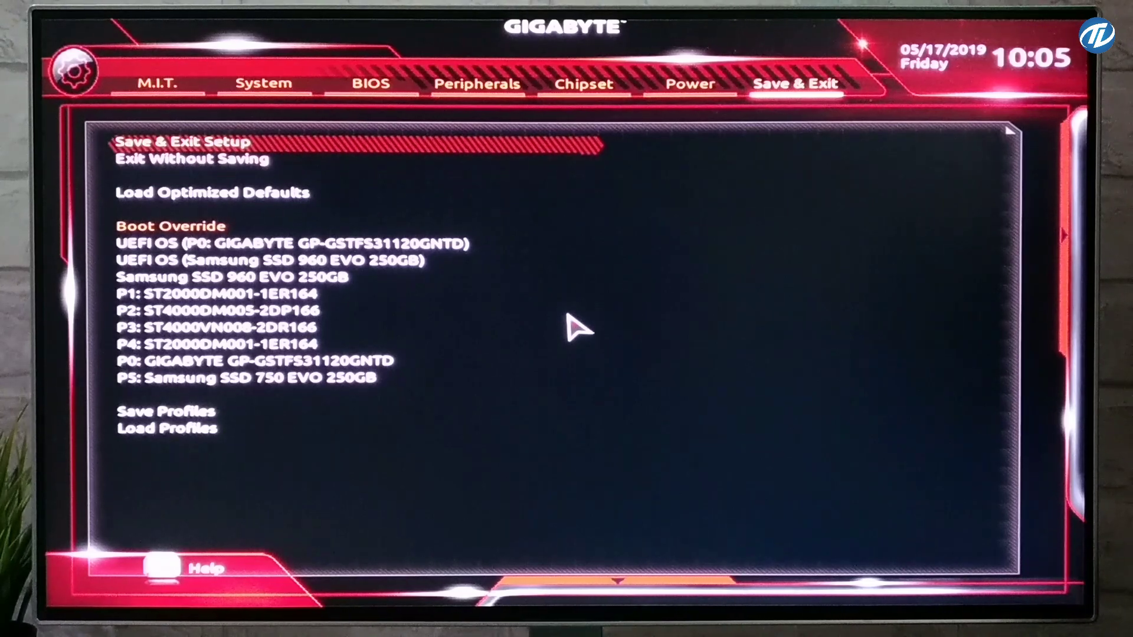
{"action": "key", "text": "Return"}
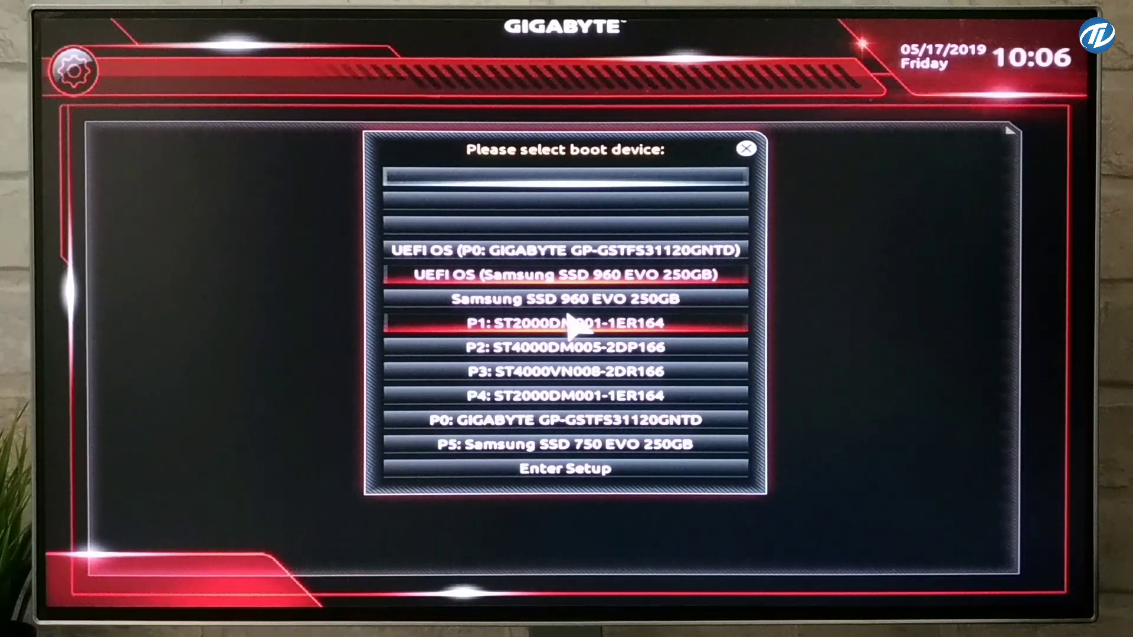
Boot from the Samsung SSD 960 EVO, then start macOS from Macintosh HD in Clover
{"action": "key", "text": "Return"}
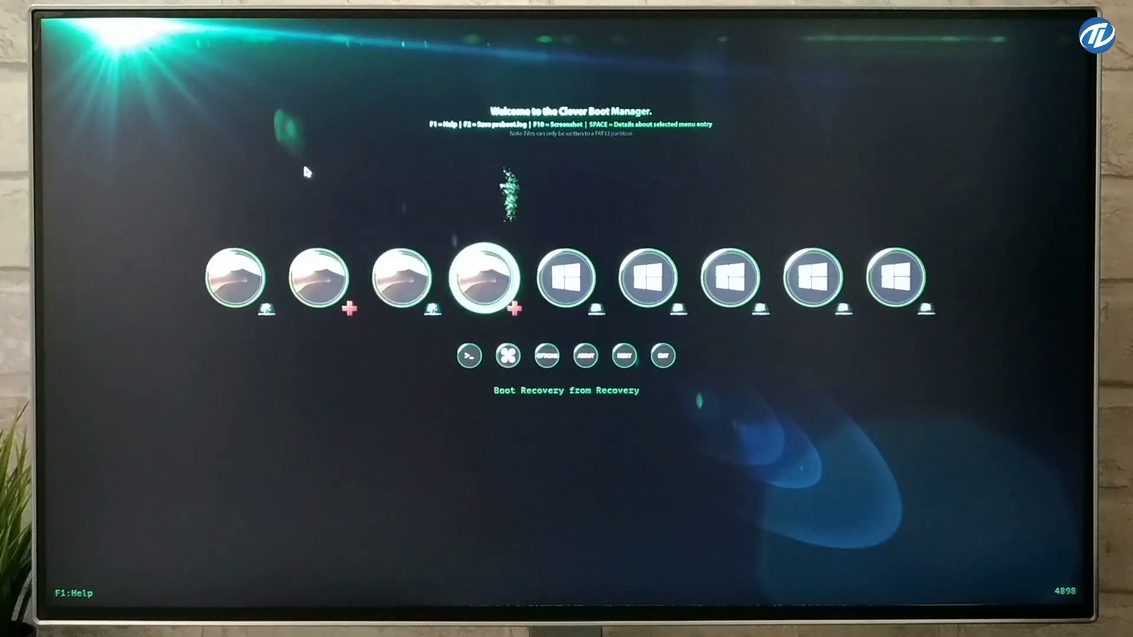
{"action": "key", "text": "Left"}
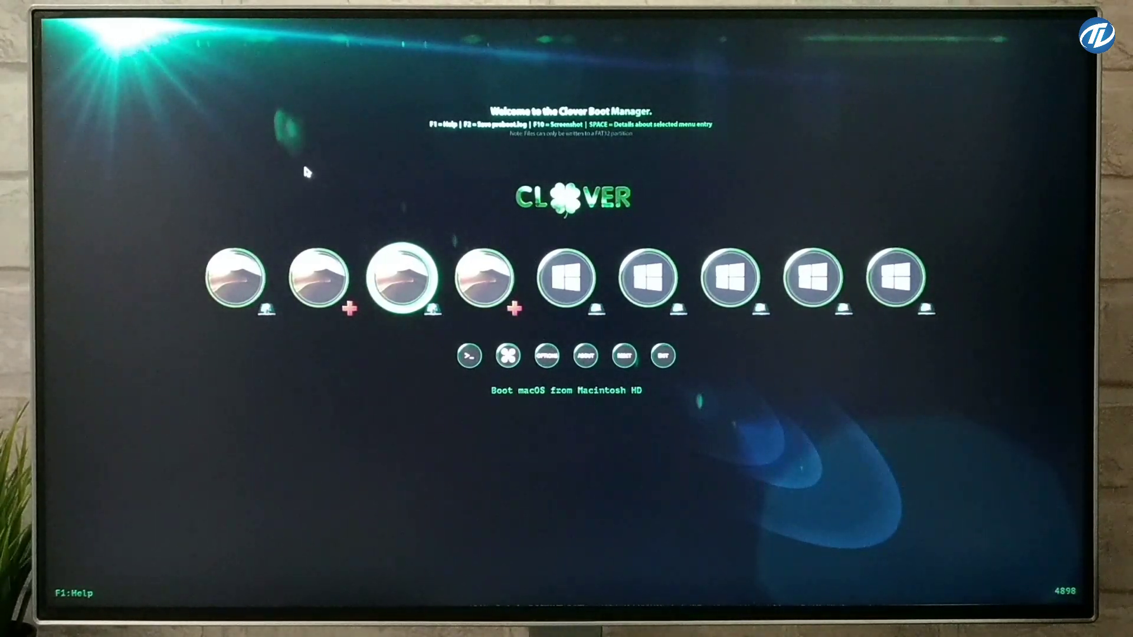
{"action": "key", "text": "Return"}
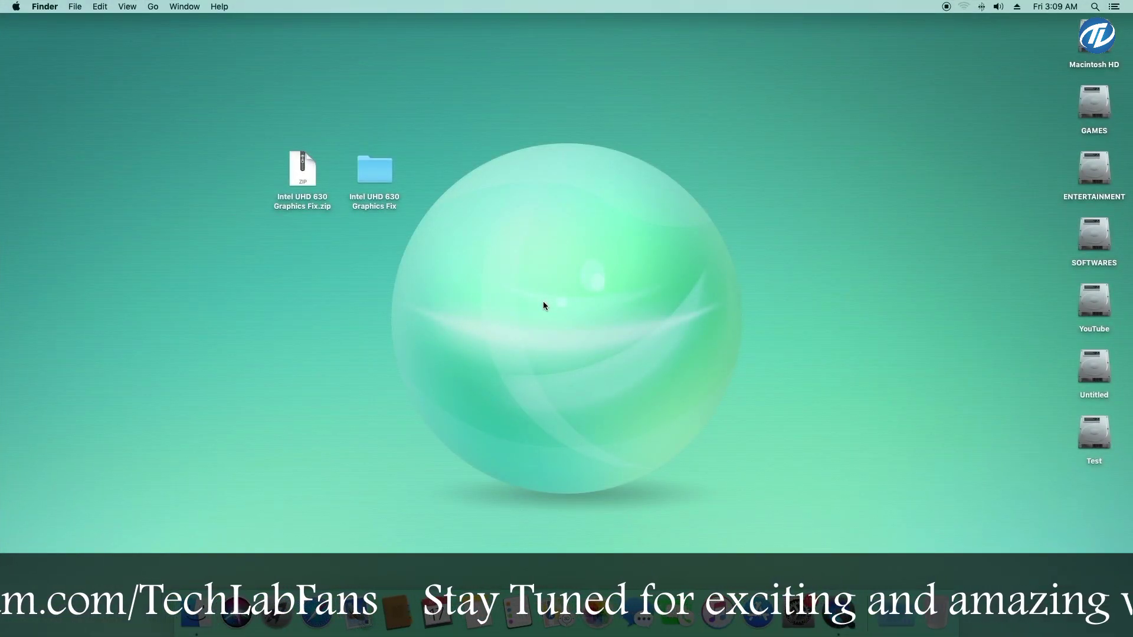
Check that About This Mac lists Intel UHD Graphics 630 1536 MB on the Overview and Displays pages
{"action": "left_click", "coordinate": [16, 7]}
{"action": "left_click", "coordinate": [75, 22]}
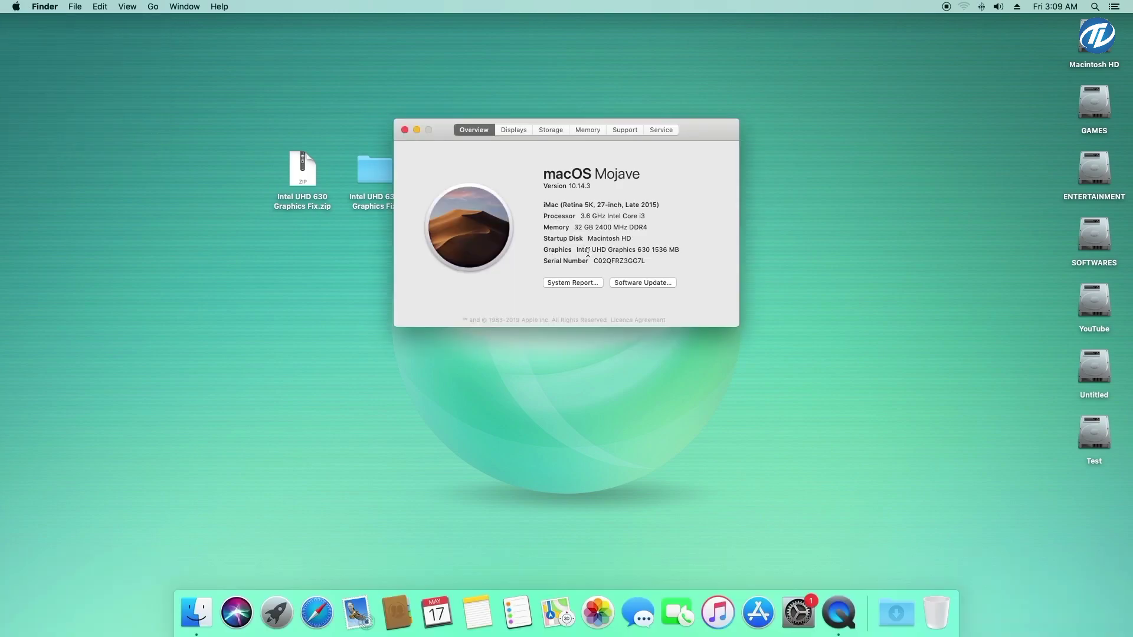
{"action": "left_click_drag", "start_coordinate": [576, 250], "coordinate": [695, 247]}
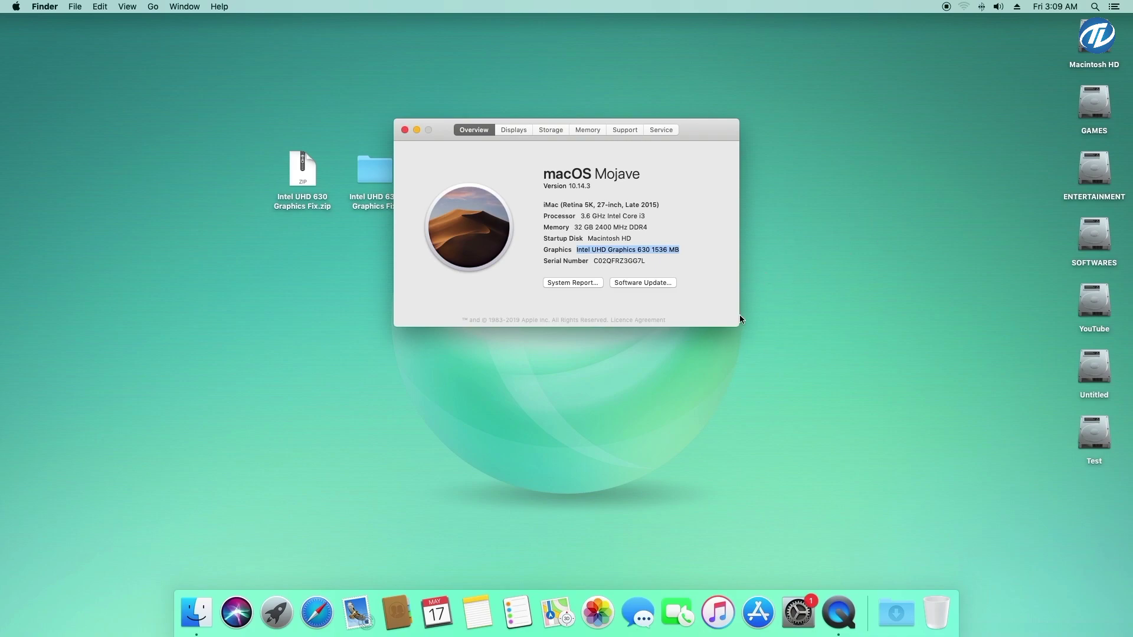
{"action": "left_click", "coordinate": [519, 129]}
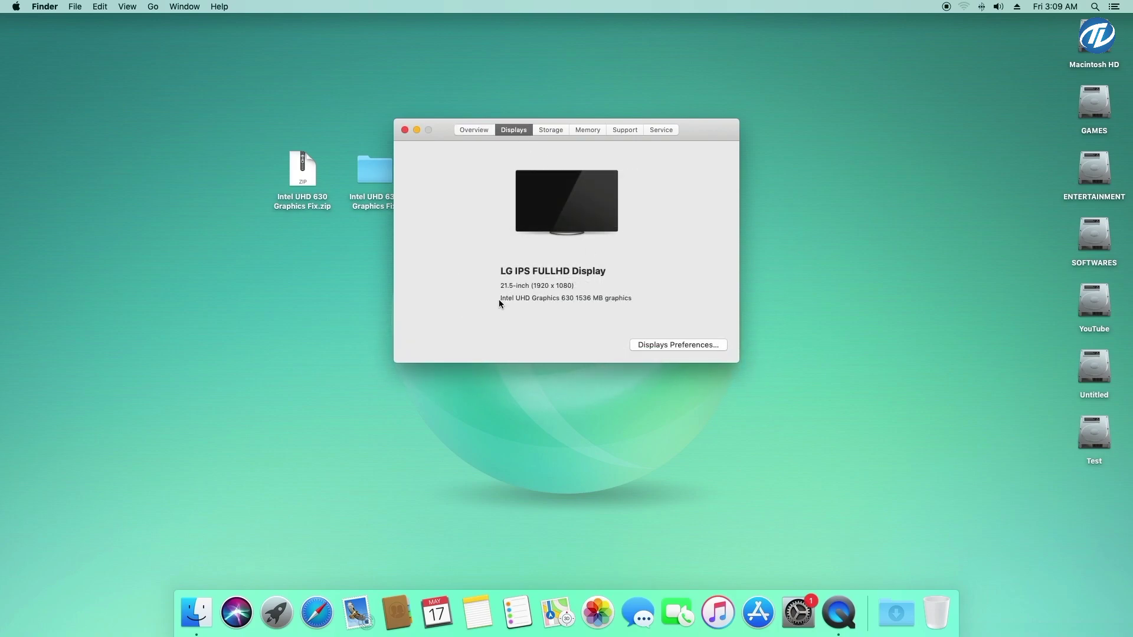
{"action": "left_click_drag", "start_coordinate": [500, 300], "coordinate": [642, 298]}
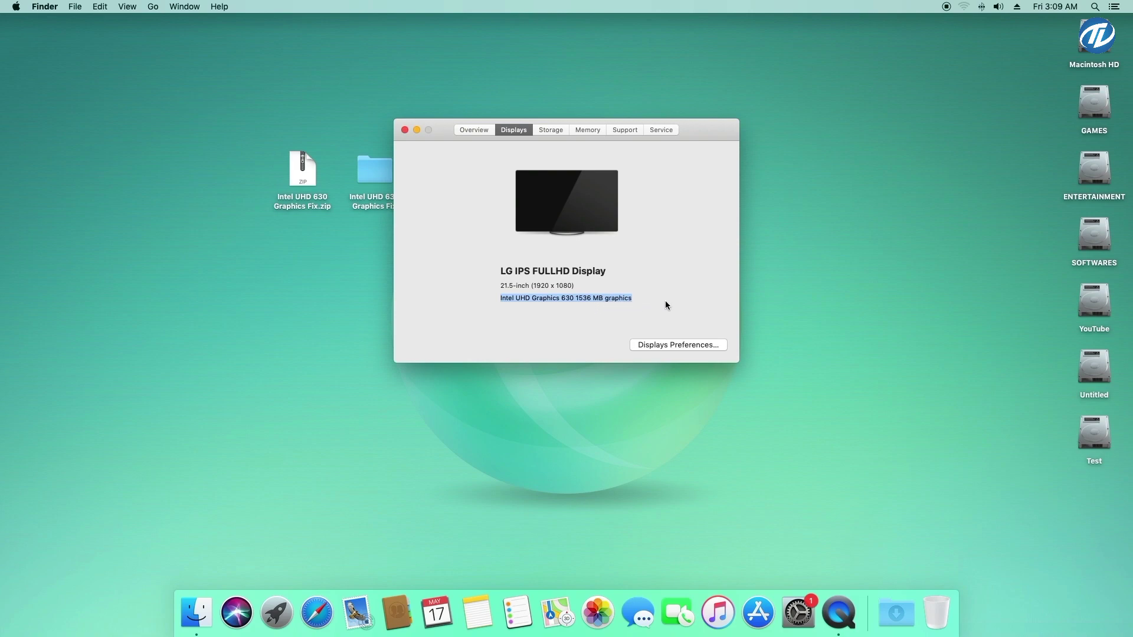
{"action": "left_click", "coordinate": [472, 128]}
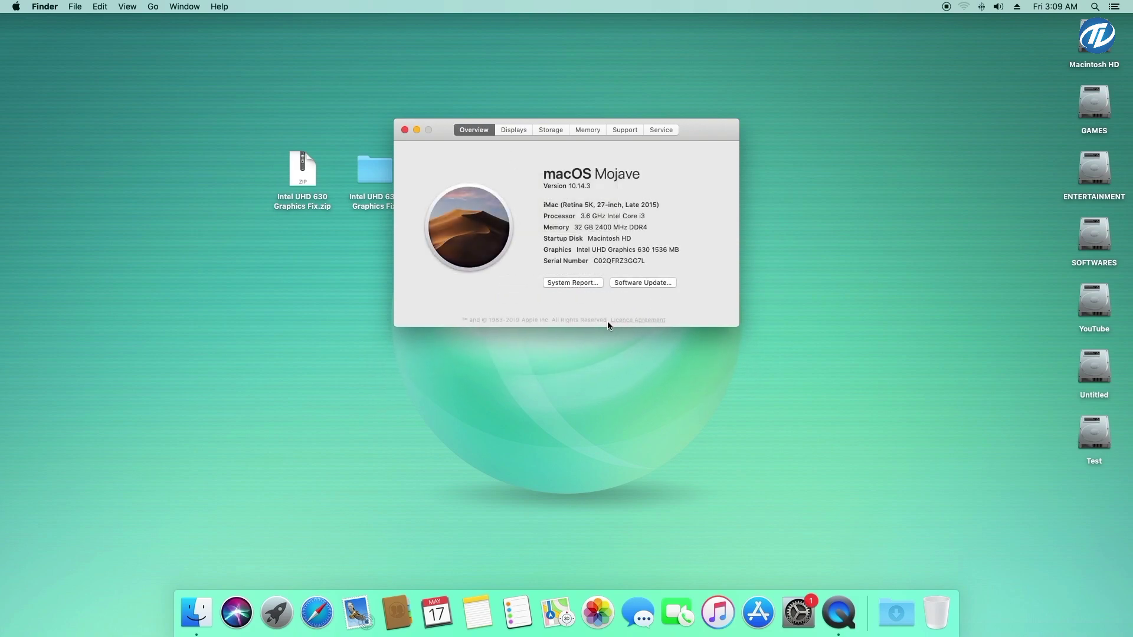
In the system report's Graphics/Displays section, verify Intel UHD Graphics 630 with 1536 MB VRAM and Metal support
{"action": "left_click", "coordinate": [586, 283]}
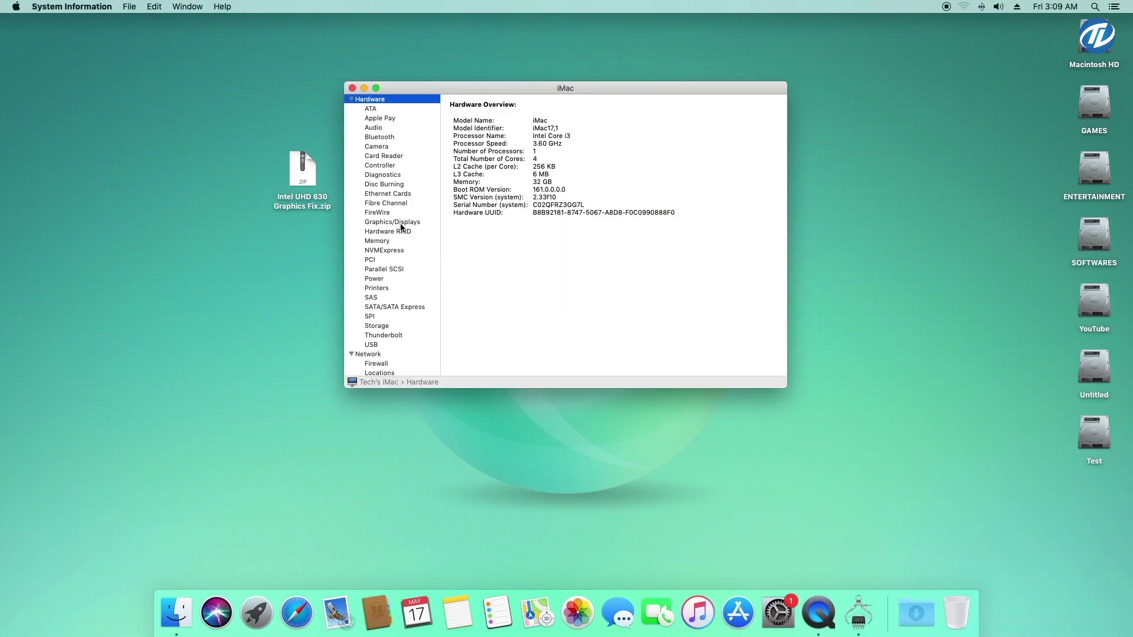
{"action": "left_click", "coordinate": [412, 221]}
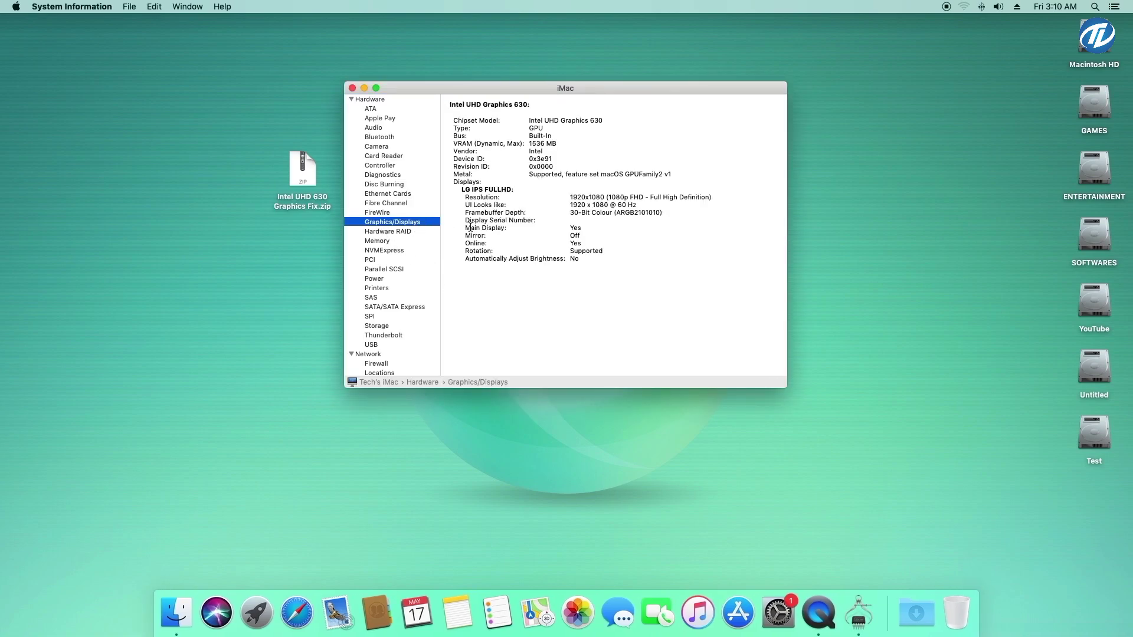
{"action": "triple_click", "coordinate": [557, 121]}
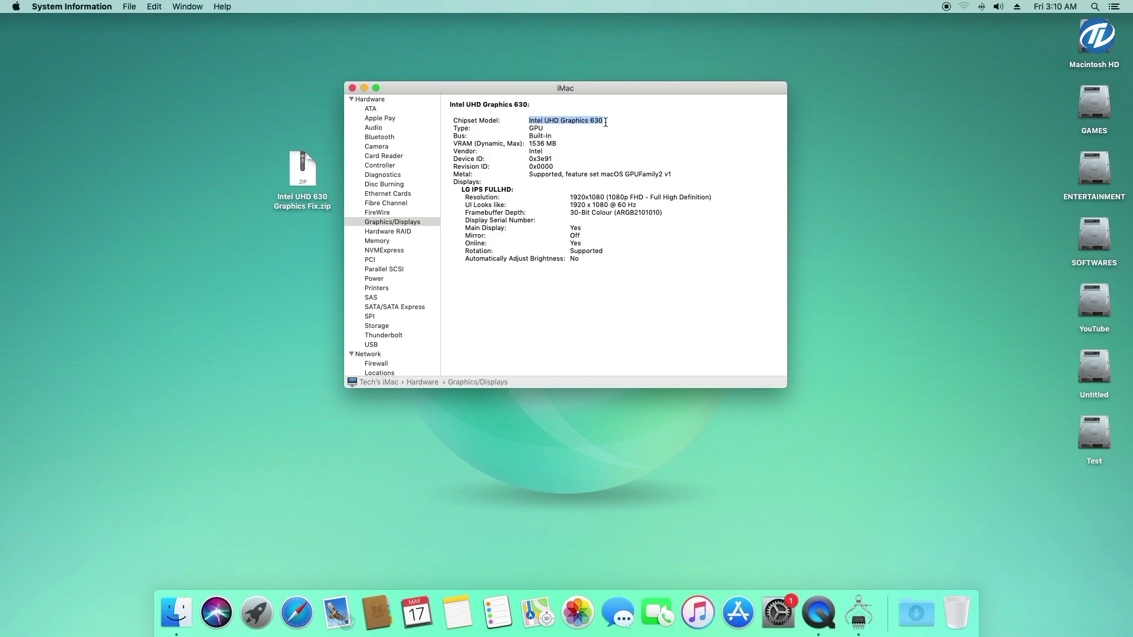
{"action": "left_click_drag", "start_coordinate": [453, 144], "coordinate": [565, 144]}
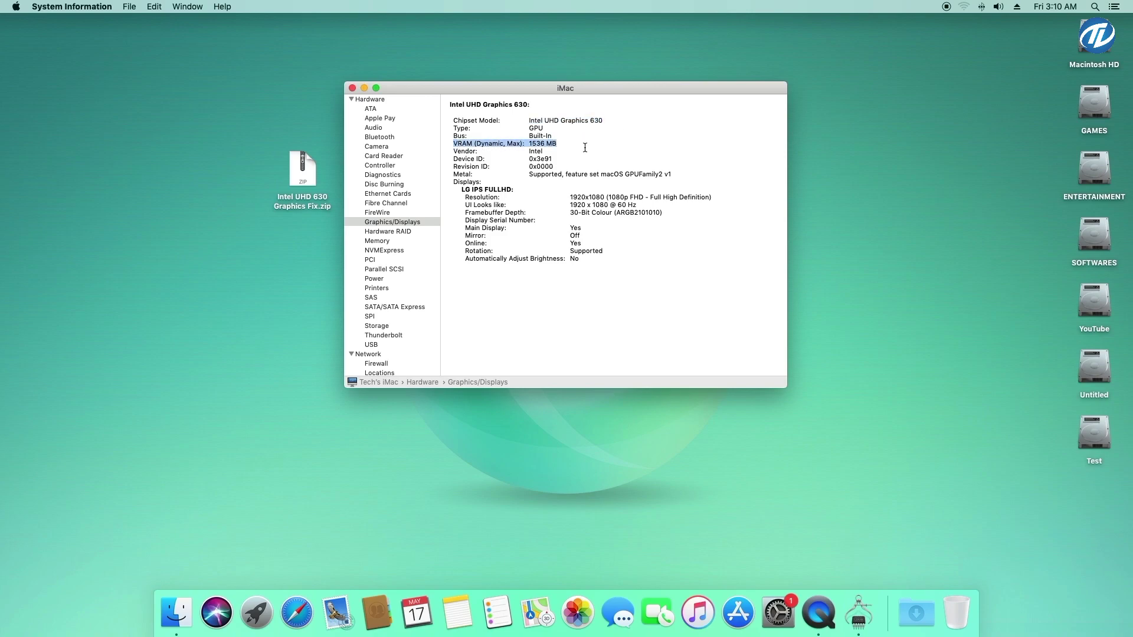
{"action": "left_click_drag", "start_coordinate": [455, 175], "coordinate": [690, 170]}
{"action": "left_click", "coordinate": [701, 266]}
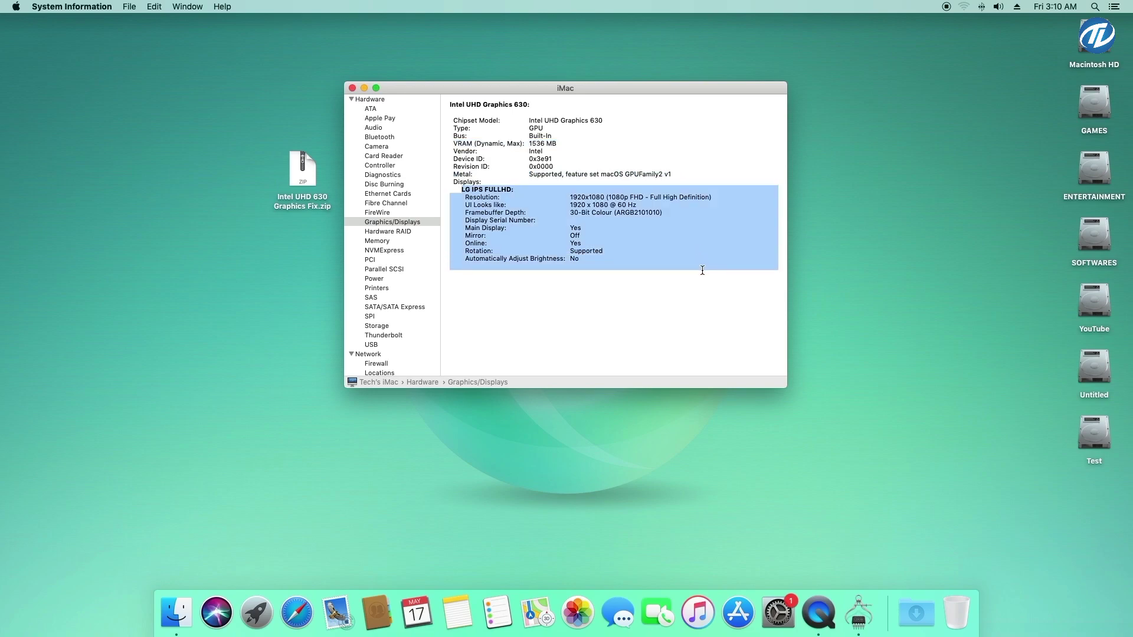
{"action": "left_click", "coordinate": [643, 165]}
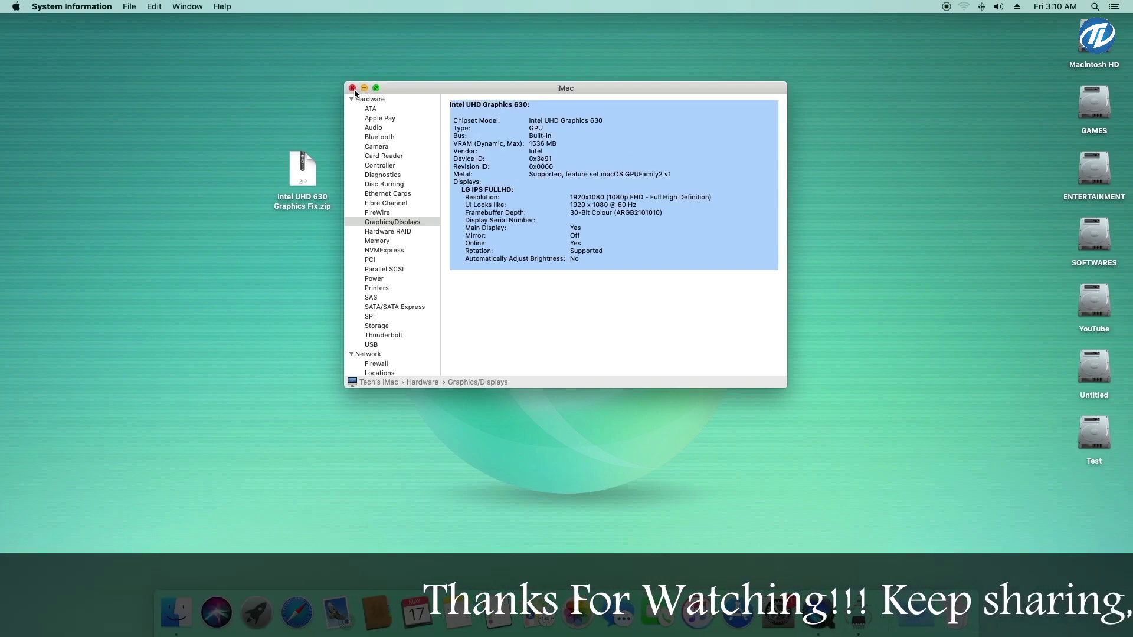
{"action": "key", "text": "Down"}
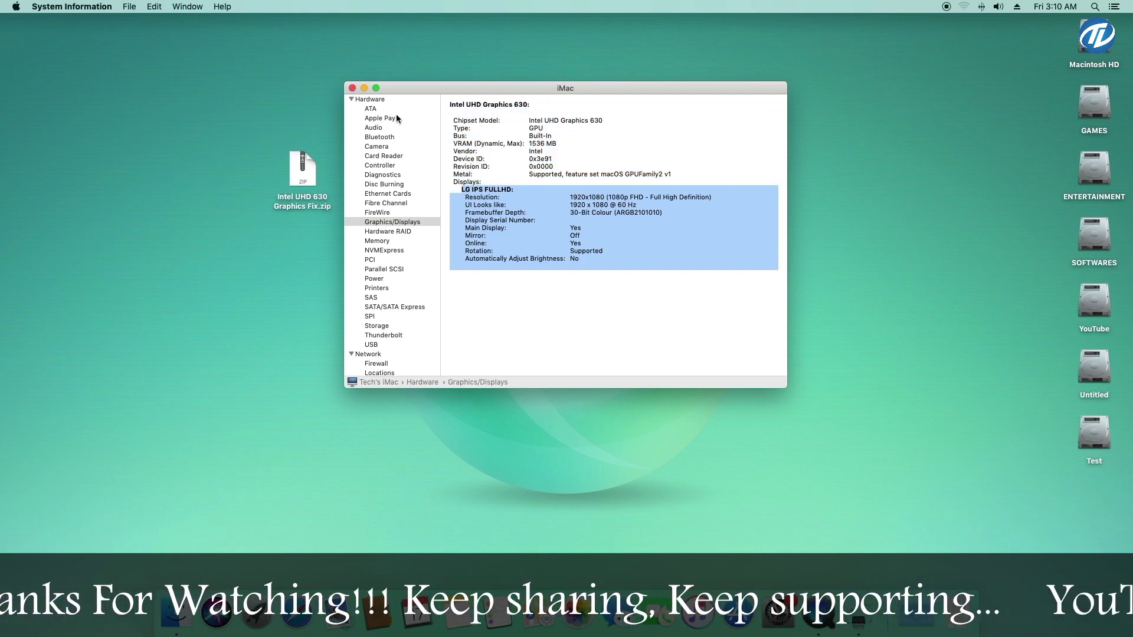
Confirm the Hardware model identifier reads iMac17,1, then close System Information and About This Mac
{"action": "left_click", "coordinate": [386, 100]}
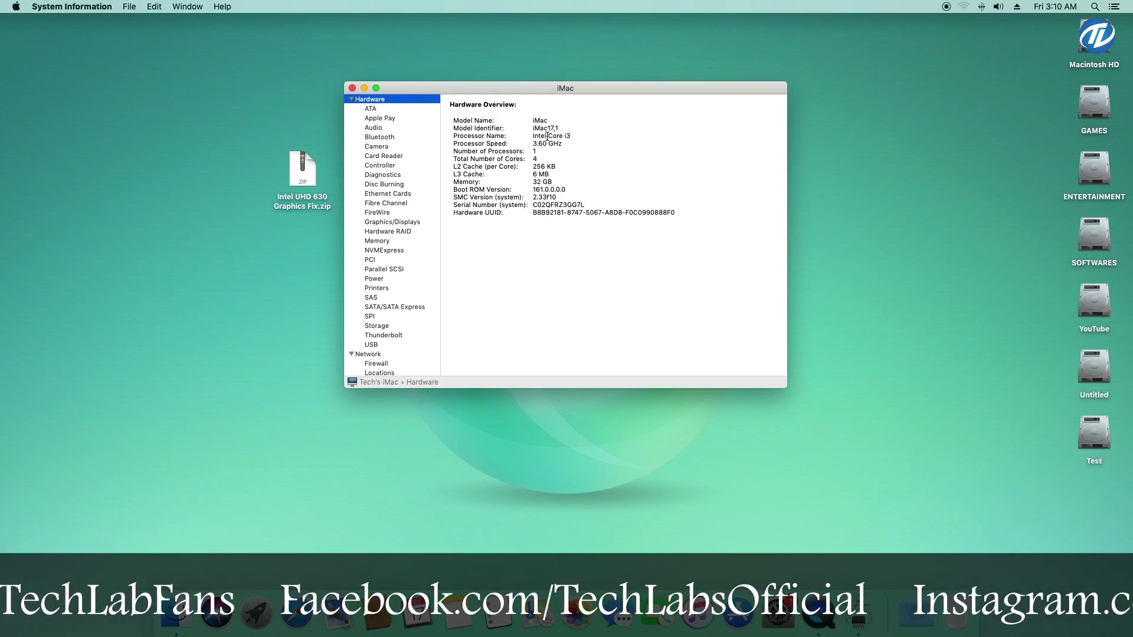
{"action": "left_click_drag", "start_coordinate": [532, 128], "coordinate": [579, 129]}
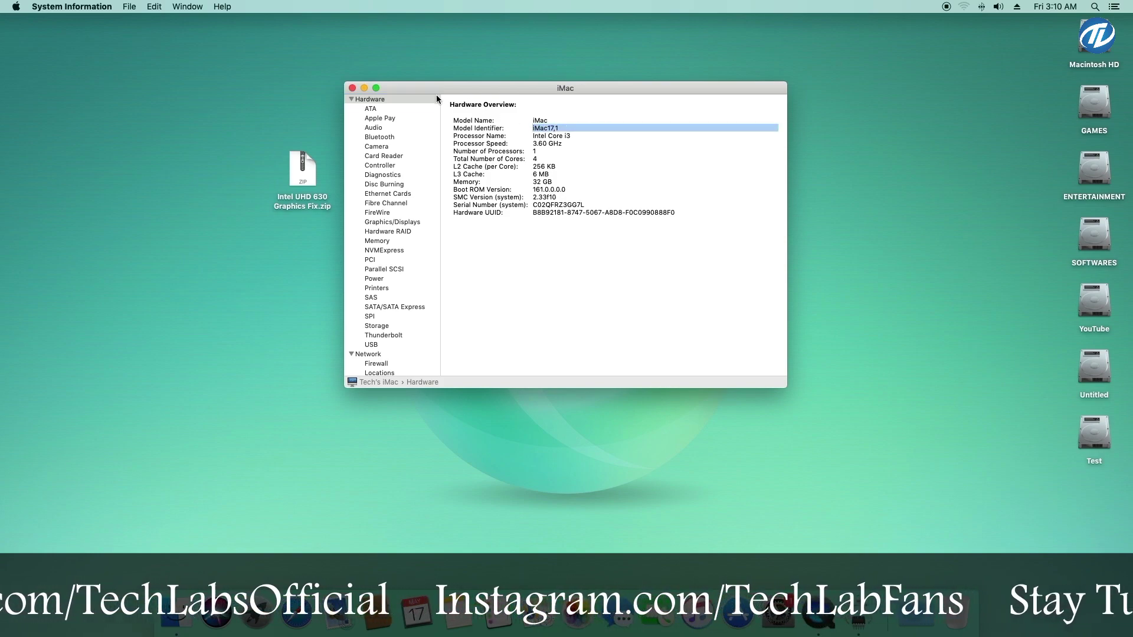
{"action": "left_click", "coordinate": [352, 88]}
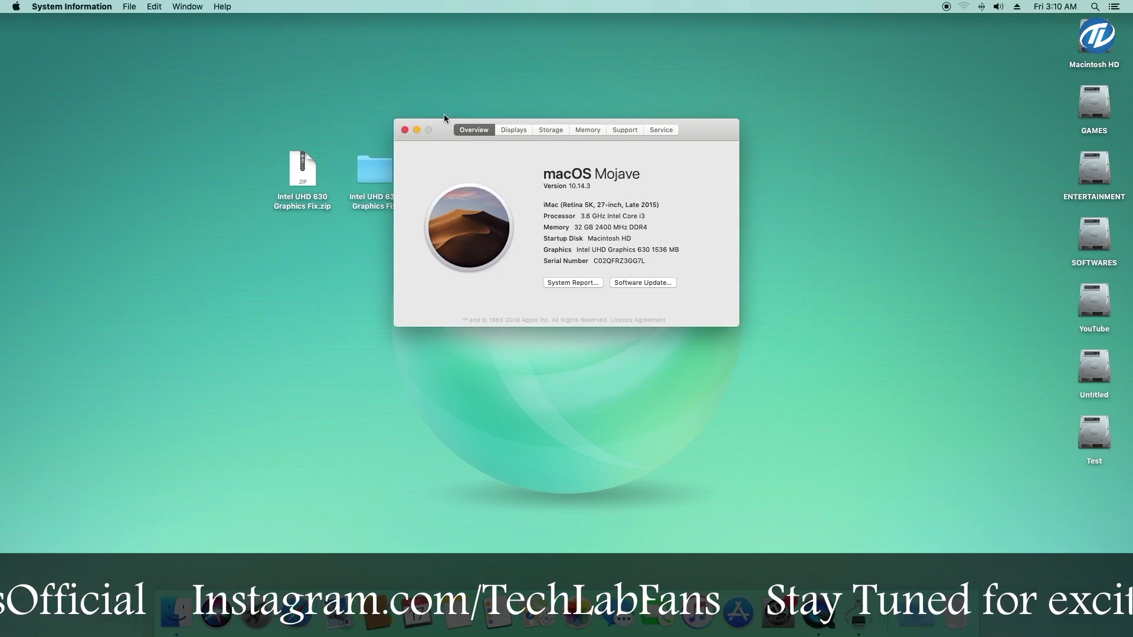
{"action": "left_click", "coordinate": [405, 130]}
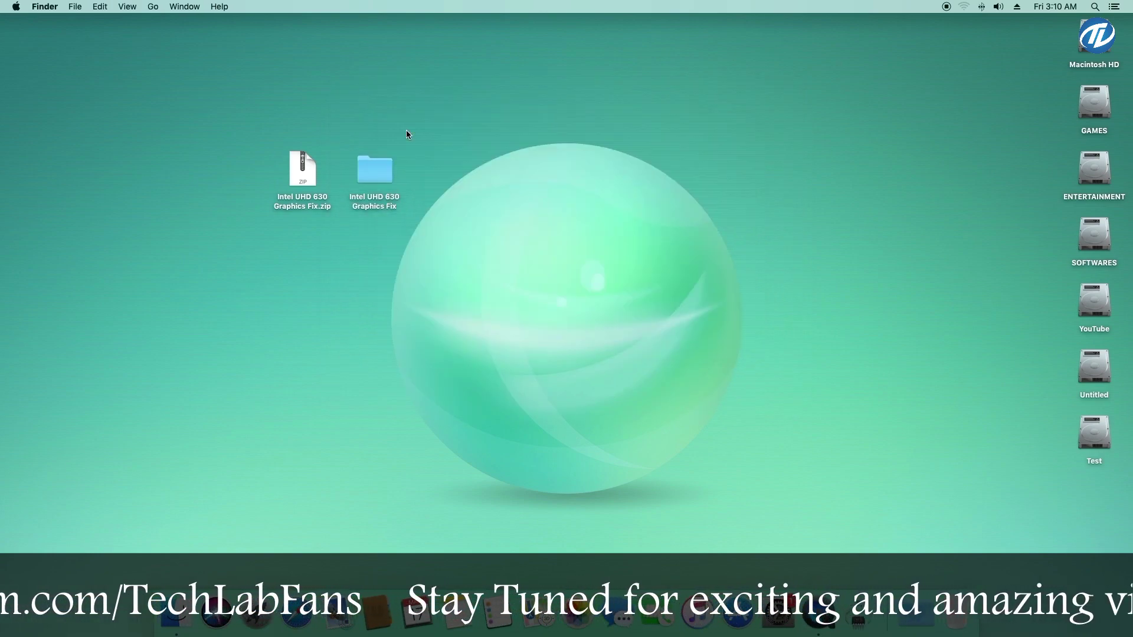
{"action": "right_click", "coordinate": [556, 126]}
{"action": "left_click", "coordinate": [605, 219]}
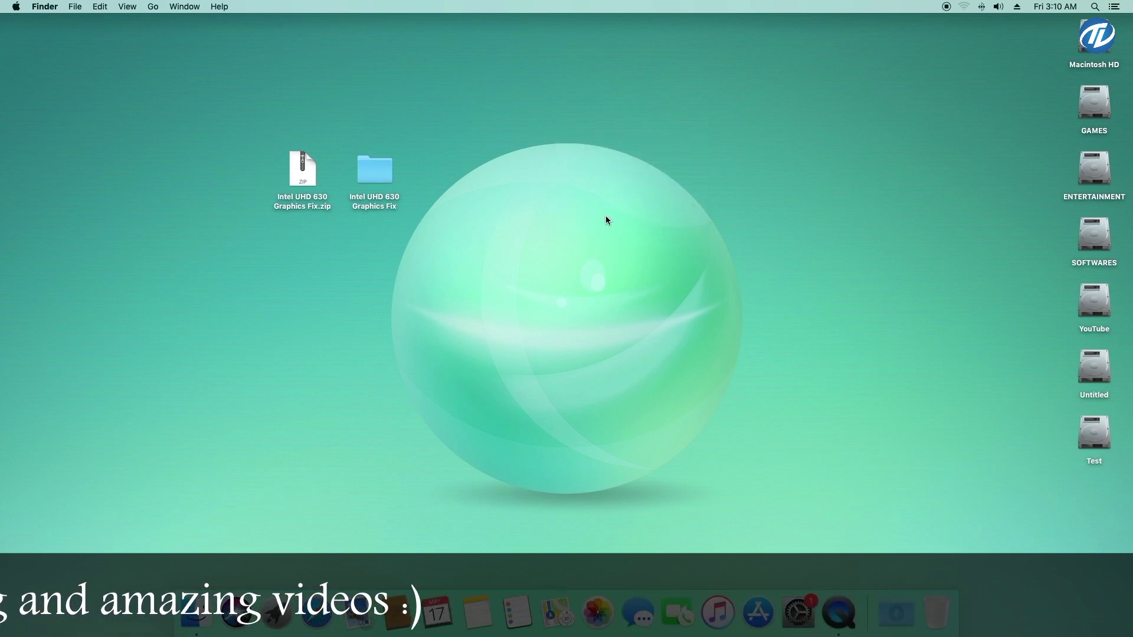